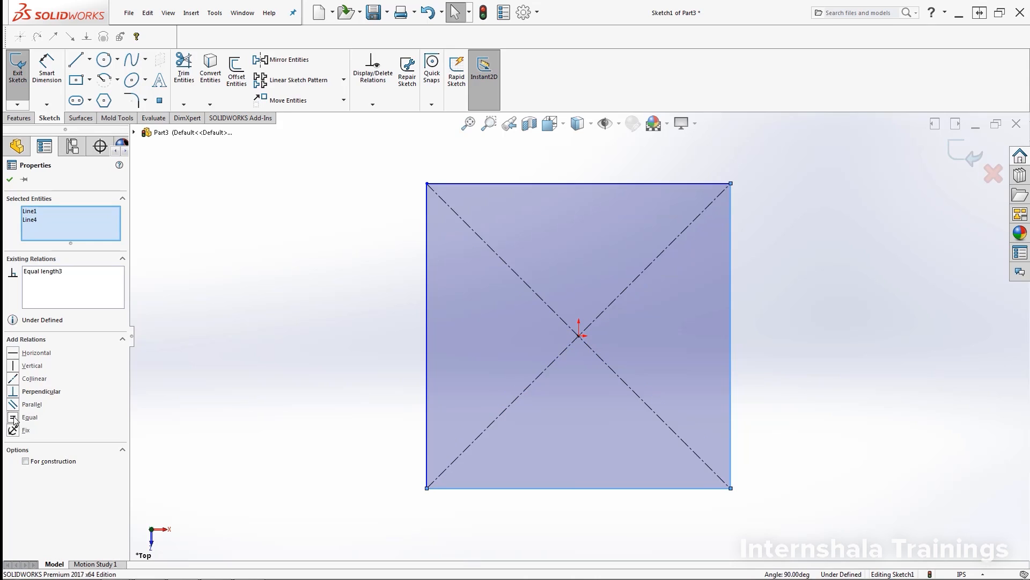
Step: Dimension the square's lower edge and set its length to 5 in
left_click(152, 376)
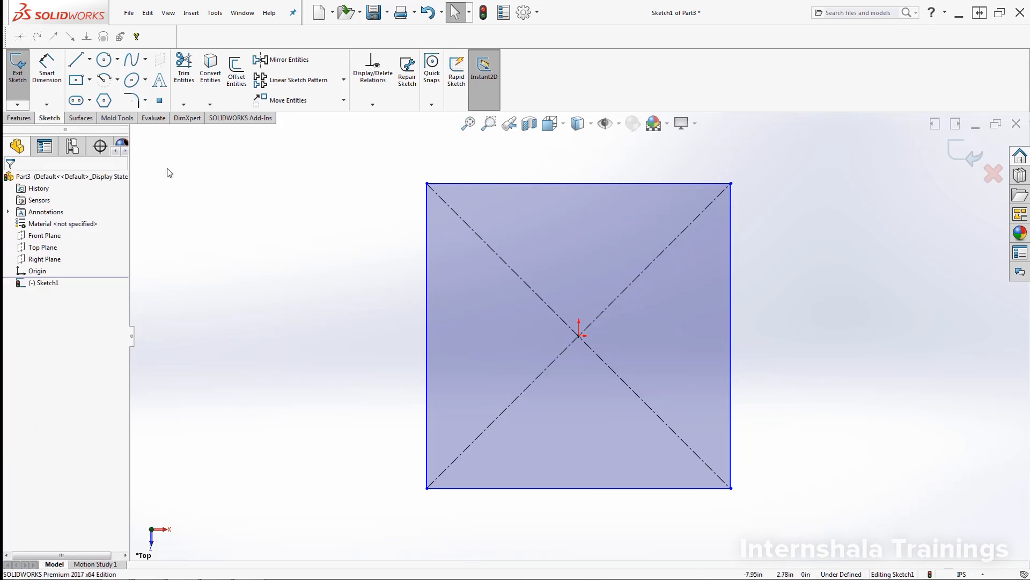
left_click(47, 67)
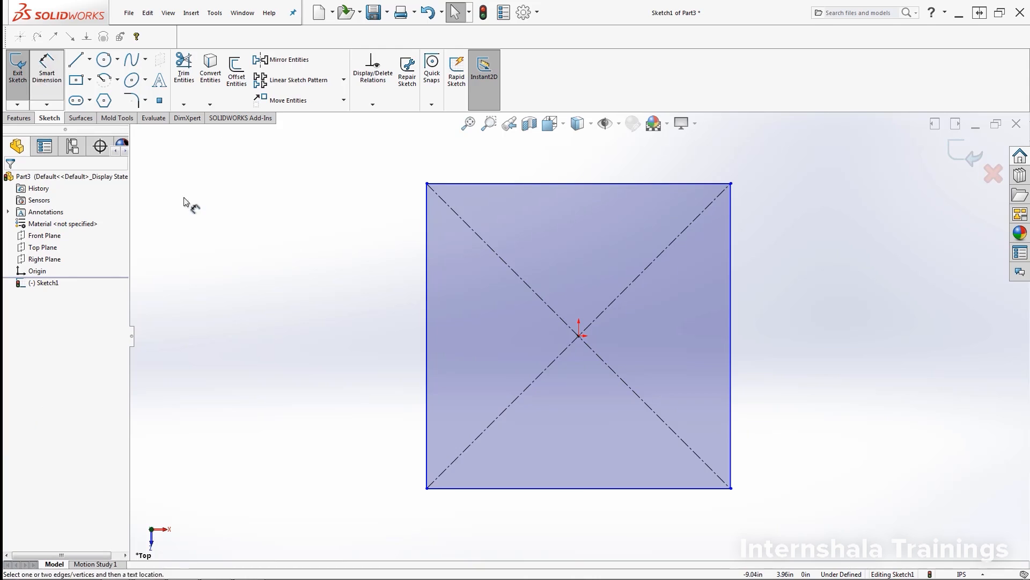
left_click(600, 487)
left_click(602, 523)
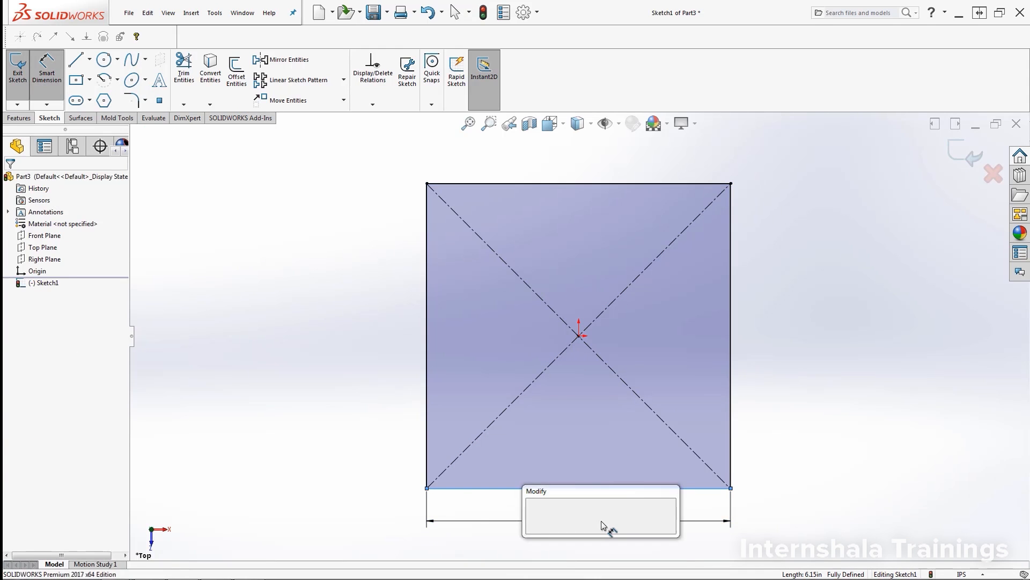
type("5")
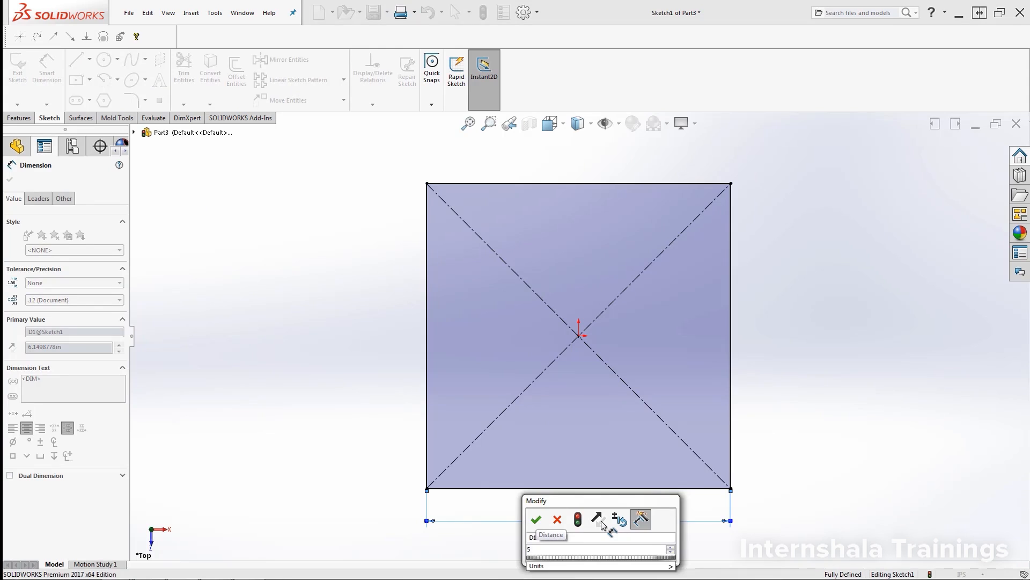
key("Return")
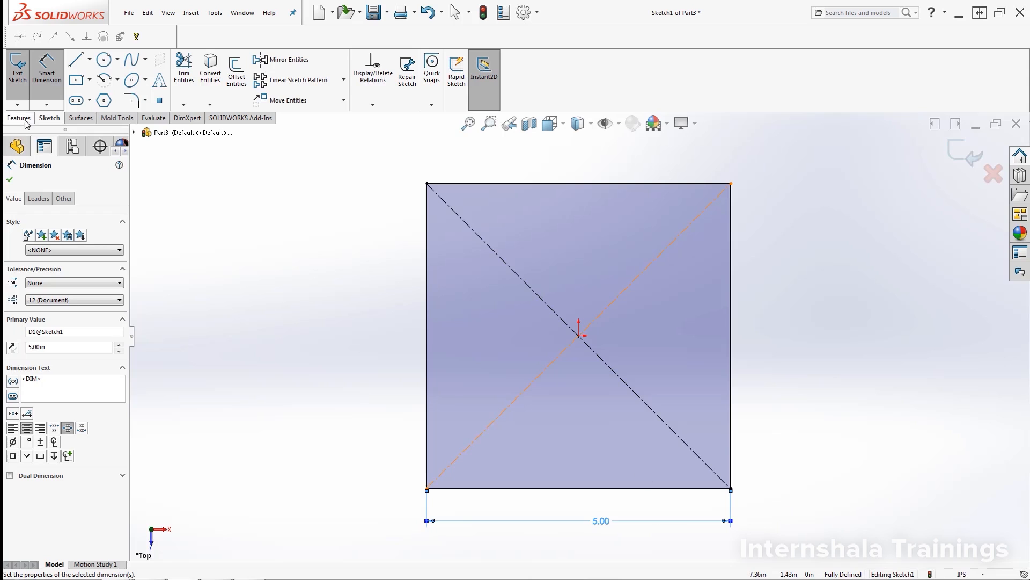
left_click(47, 70)
left_click(765, 502)
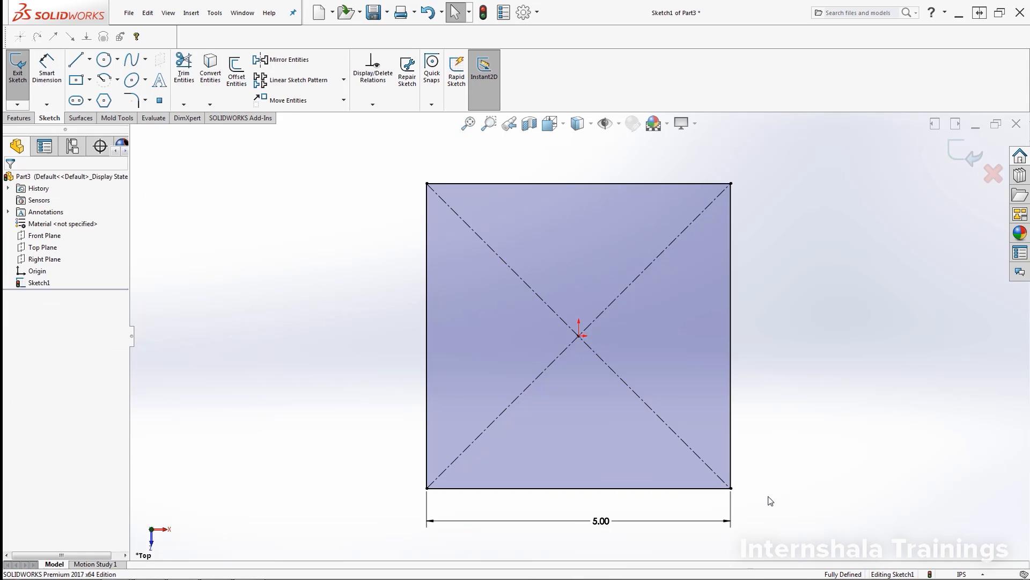
left_click(730, 398)
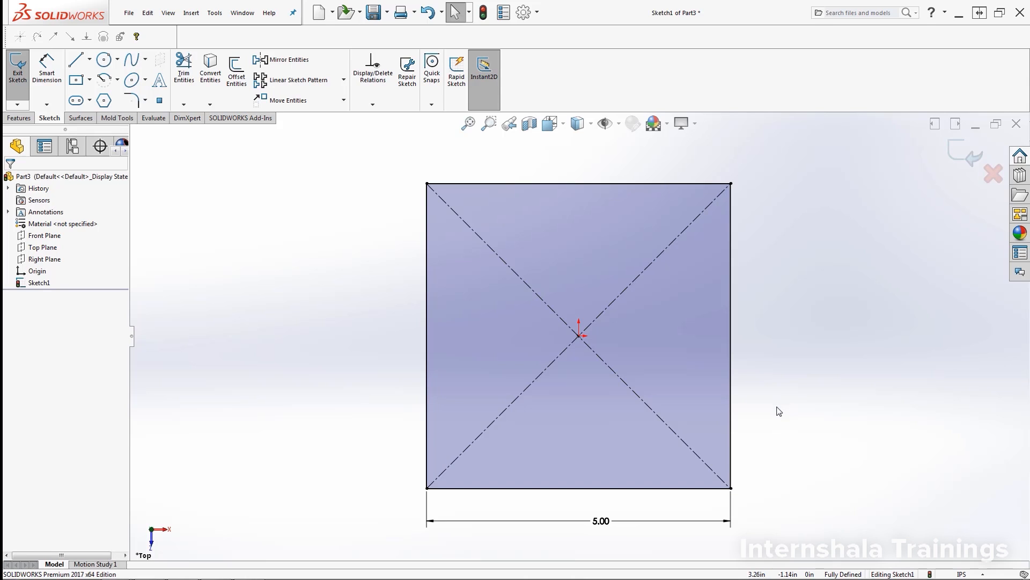
Step: Extrude the square sketch as a solid boss with a blind depth of 5 in
left_click(14, 121)
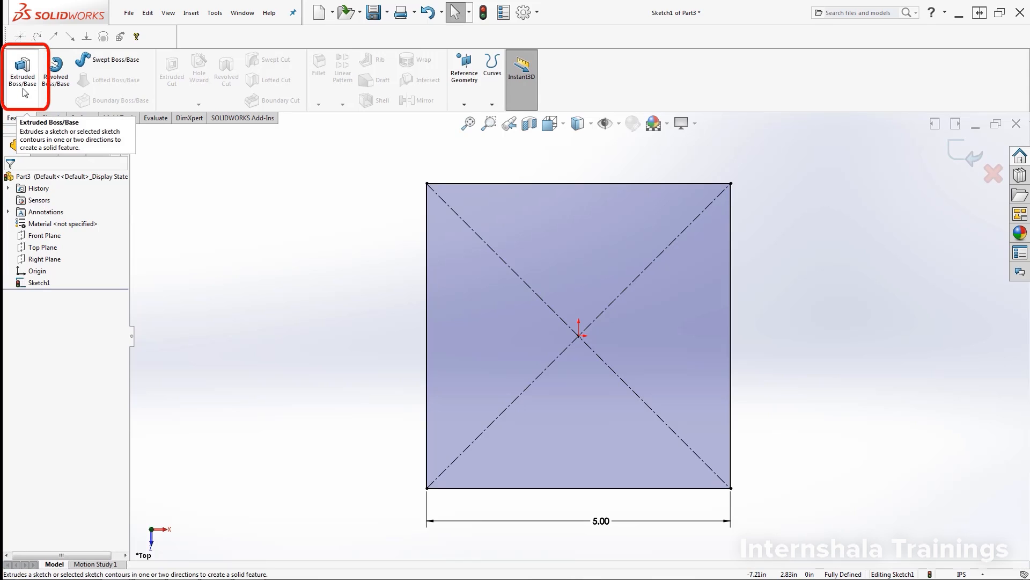
left_click(22, 70)
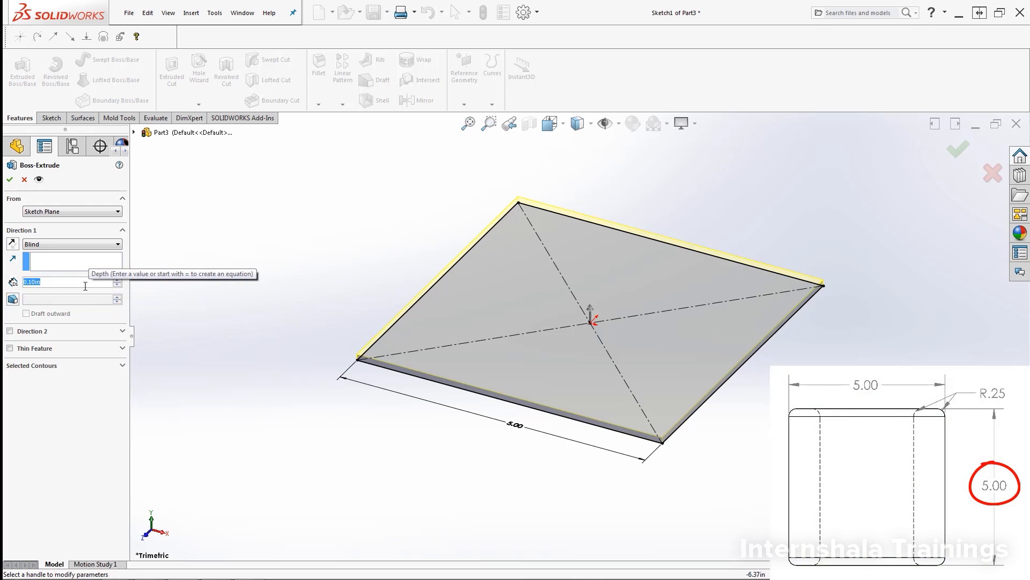
left_click(118, 281)
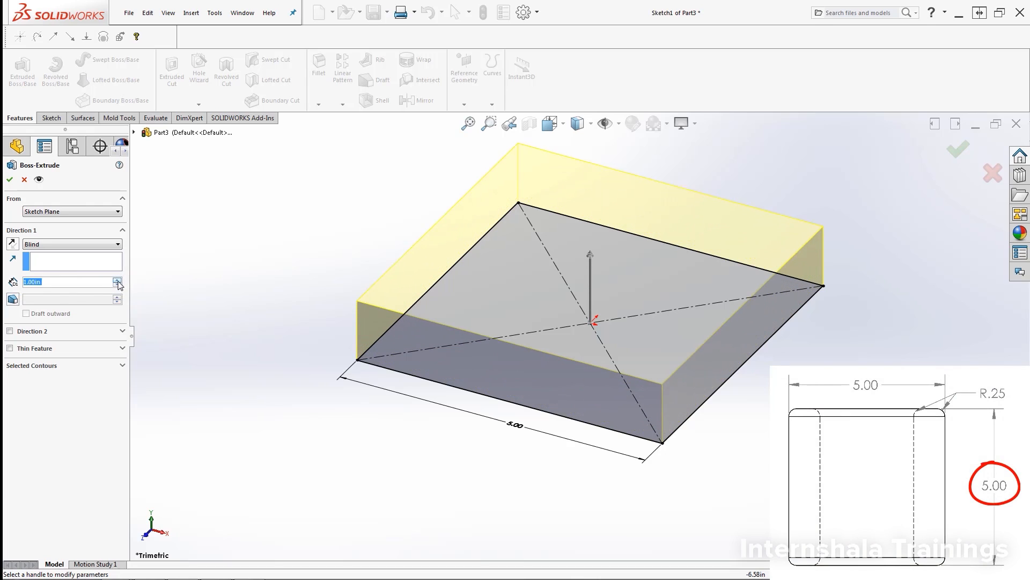
left_click_drag(118, 281, 118, 281)
key("f")
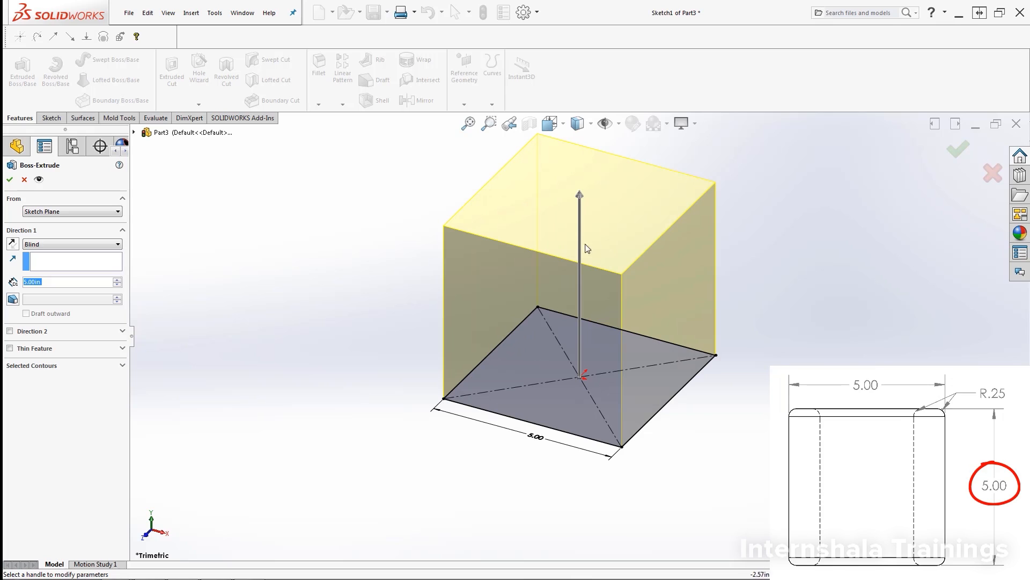
left_click(9, 181)
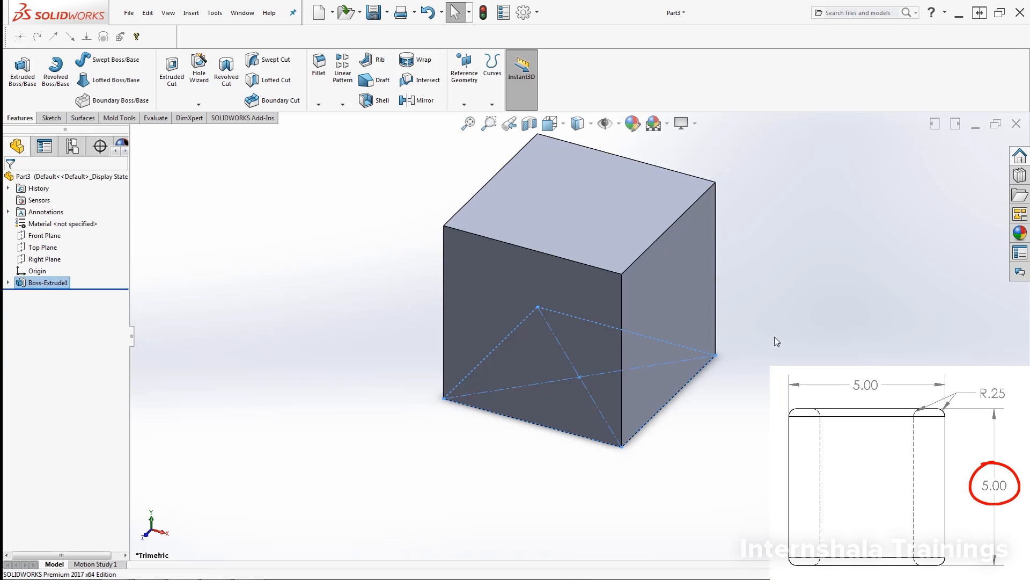
left_click(783, 337)
scroll(626, 261, "up", 1)
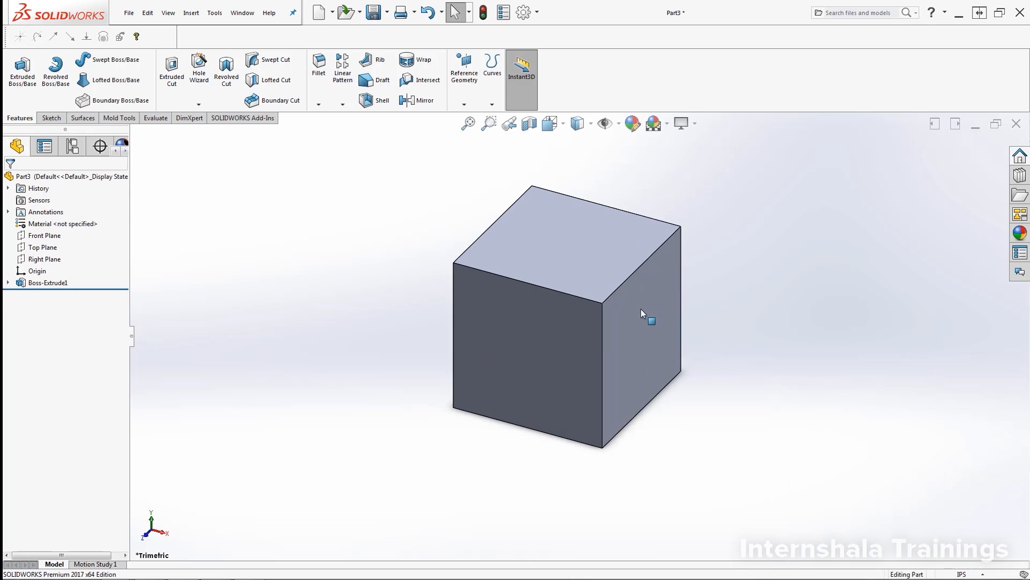
scroll(641, 308, "down", 2)
scroll(654, 258, "up", 2)
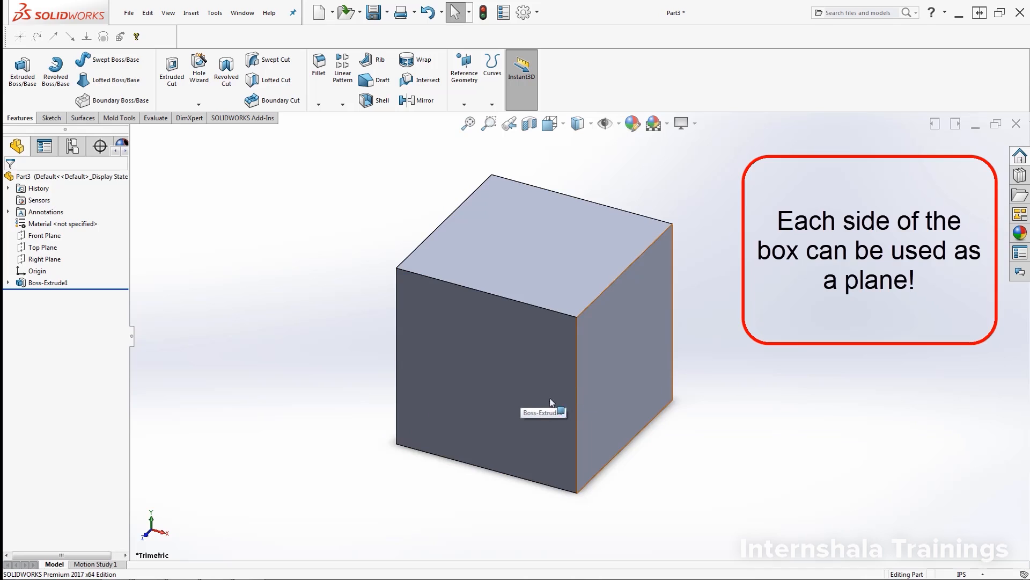
left_click(567, 411)
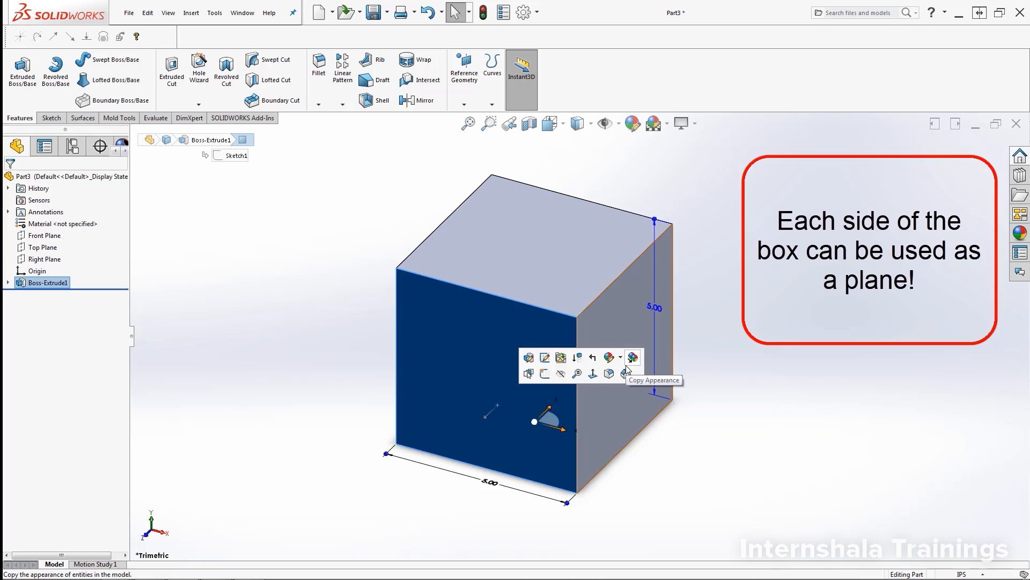
left_click(633, 411)
left_click(559, 276)
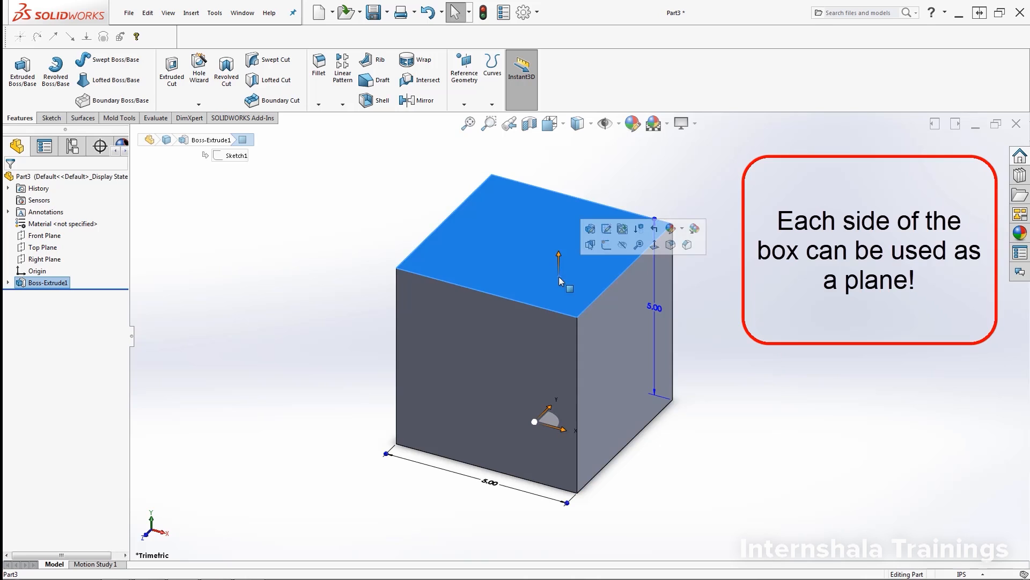
left_click(753, 378)
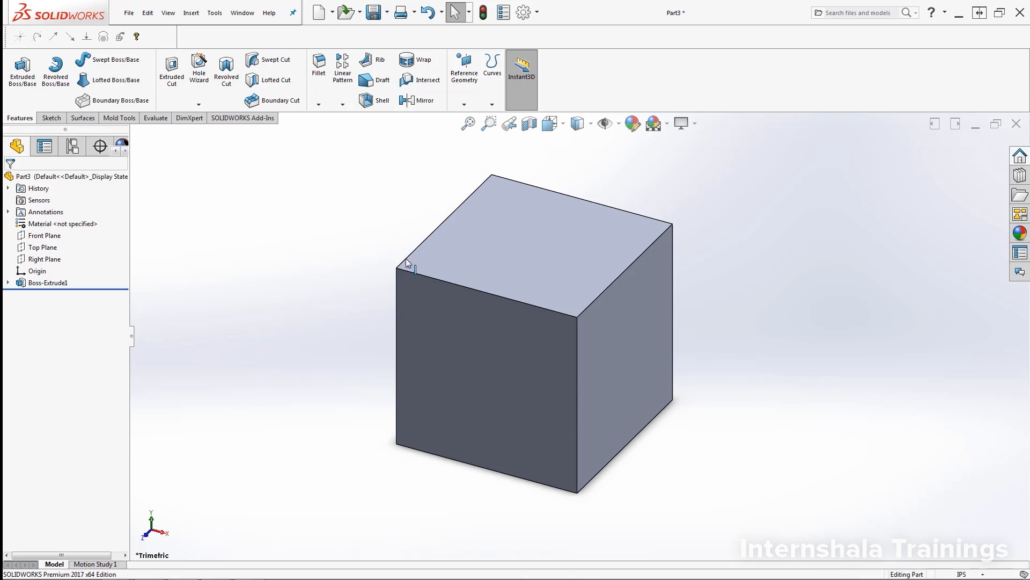
Step: Start a new sketch on the cube's top face and orient the view normal to the sketch
left_click(555, 263)
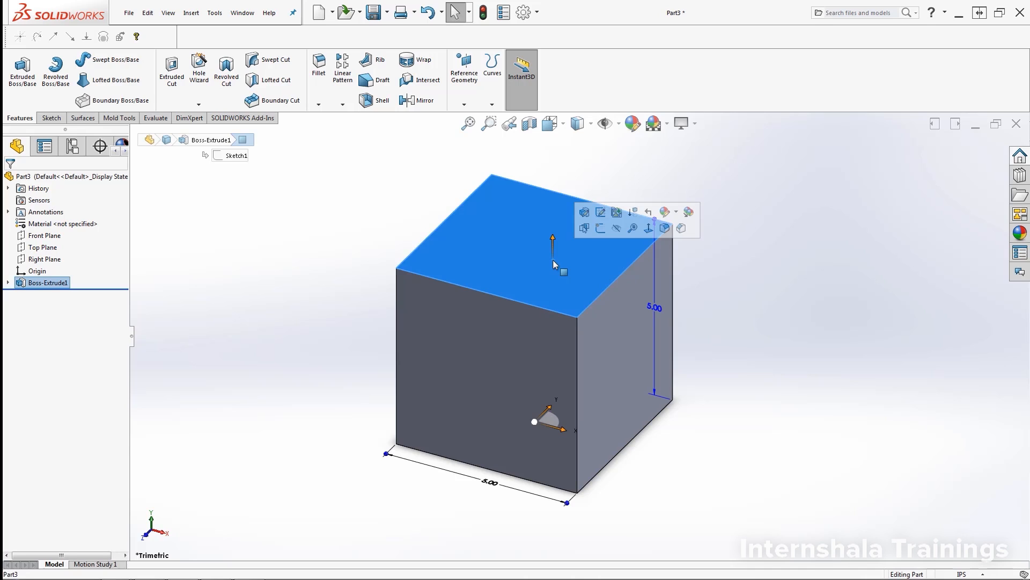
left_click(52, 118)
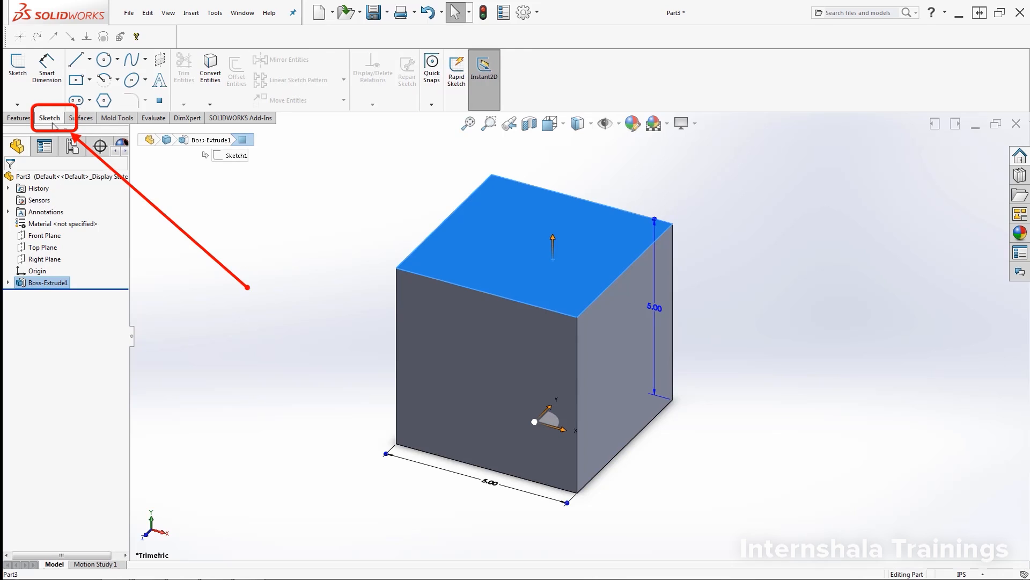
left_click(18, 80)
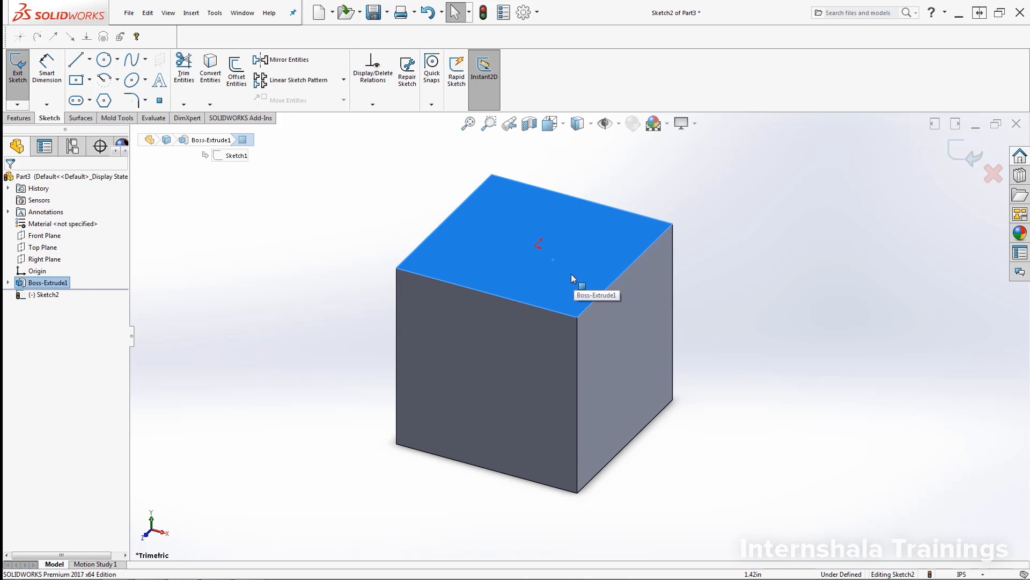
middle_click_drag(544, 333, 538, 375)
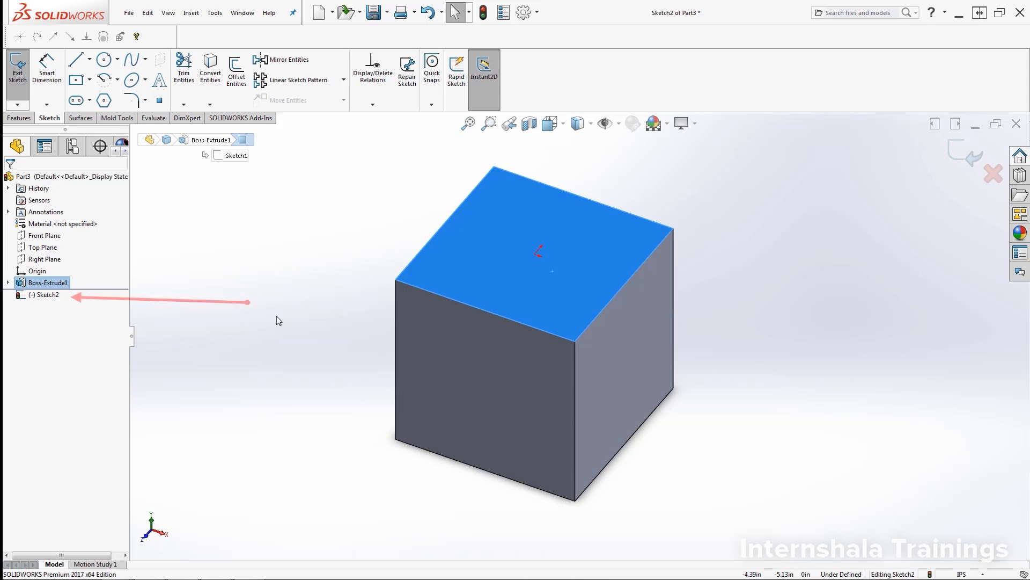
left_click(41, 296)
right_click(41, 297)
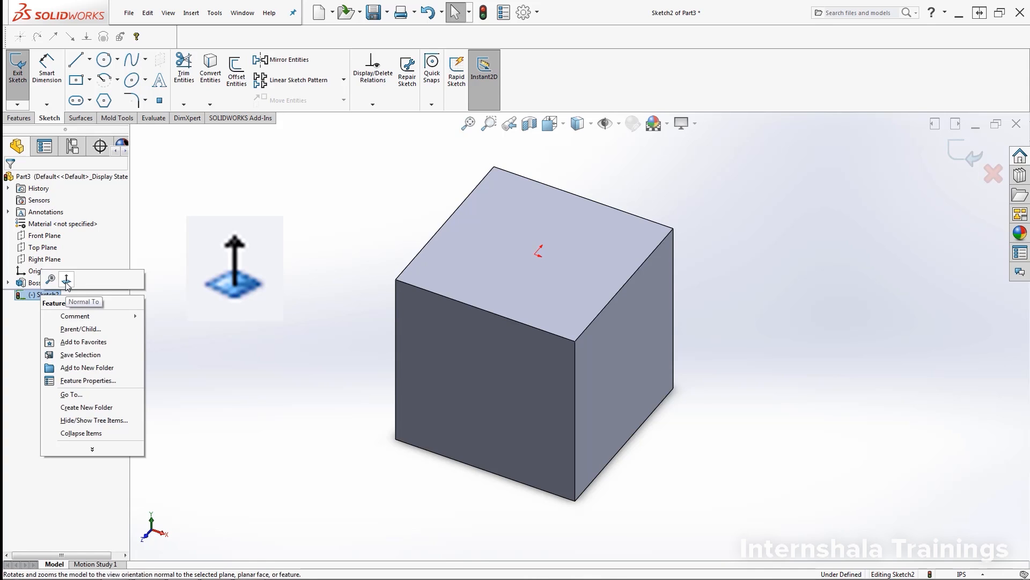
left_click(67, 279)
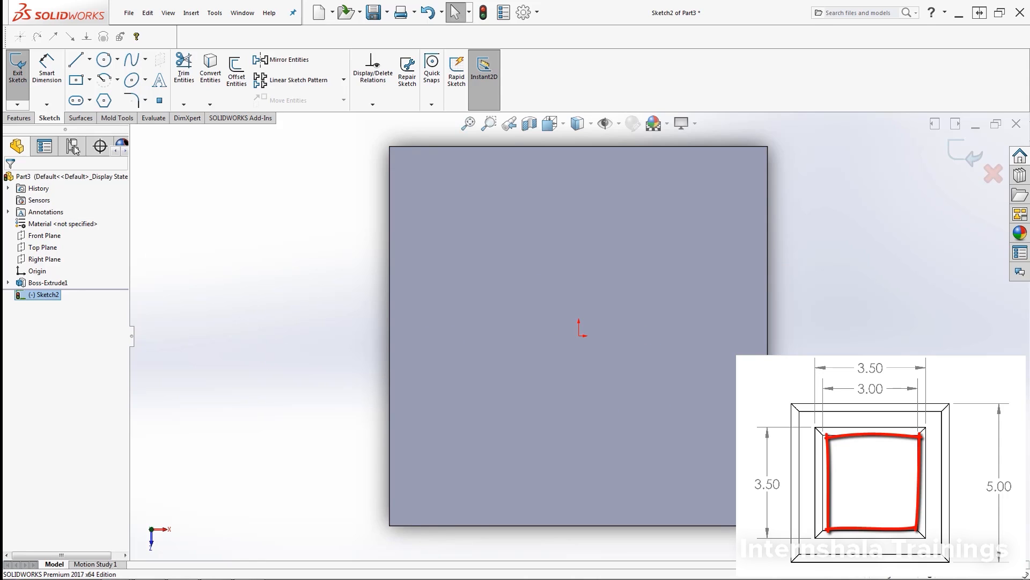
Step: Sketch a center rectangle about 3.04 by 2.73 in, centred on the origin of the cube's top face
left_click(75, 82)
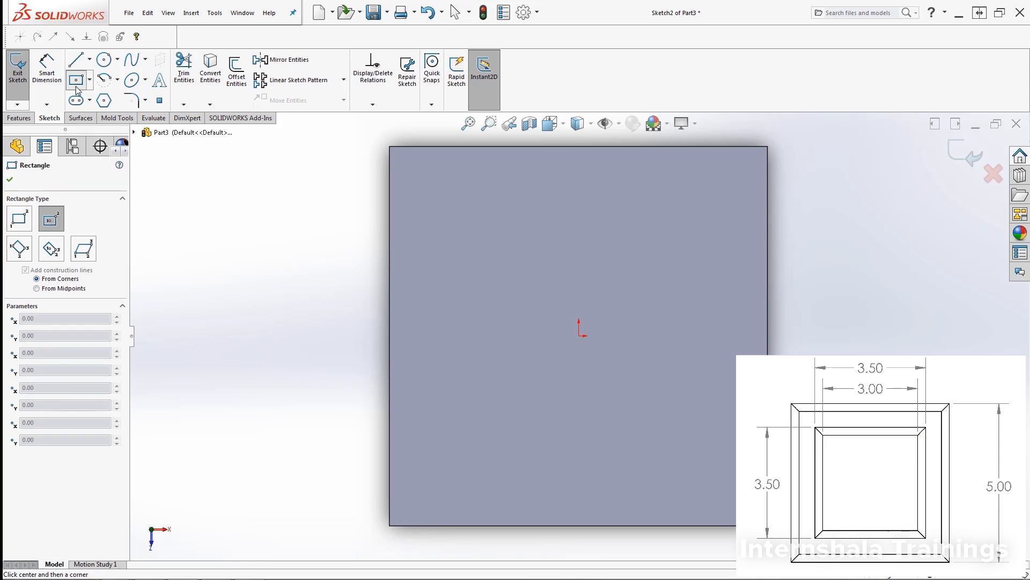
left_click(580, 336)
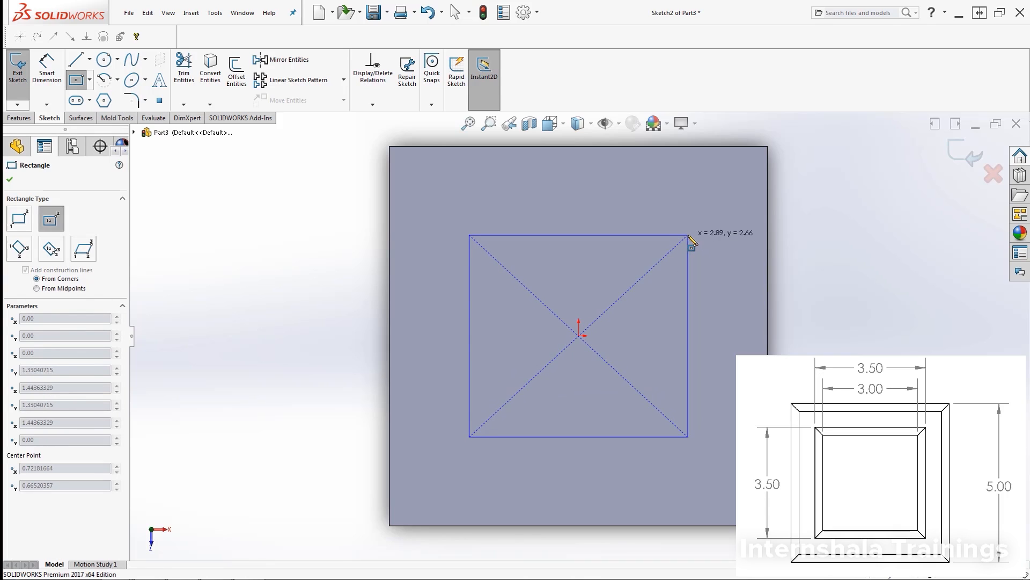
left_click(694, 232)
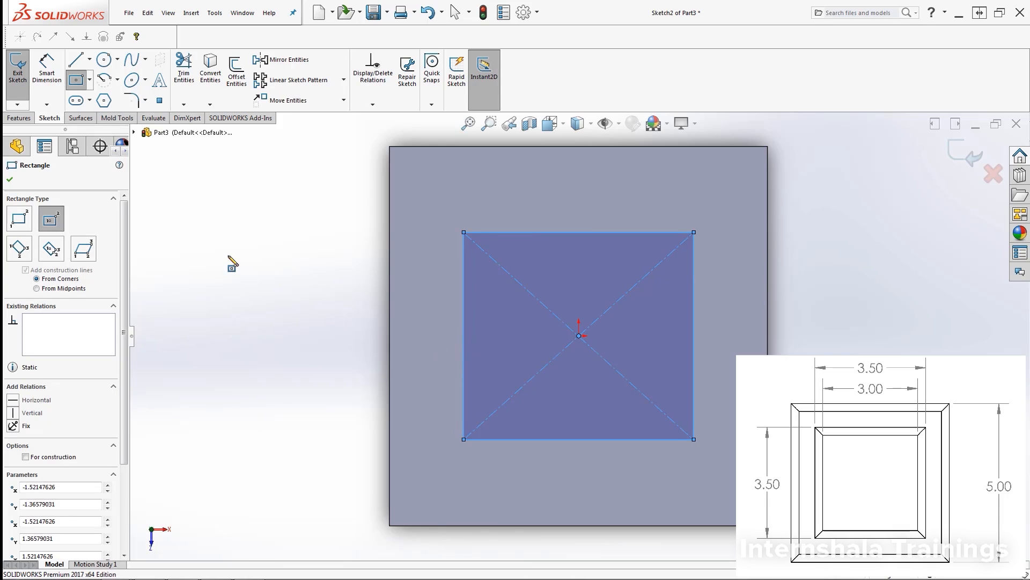
key("Escape")
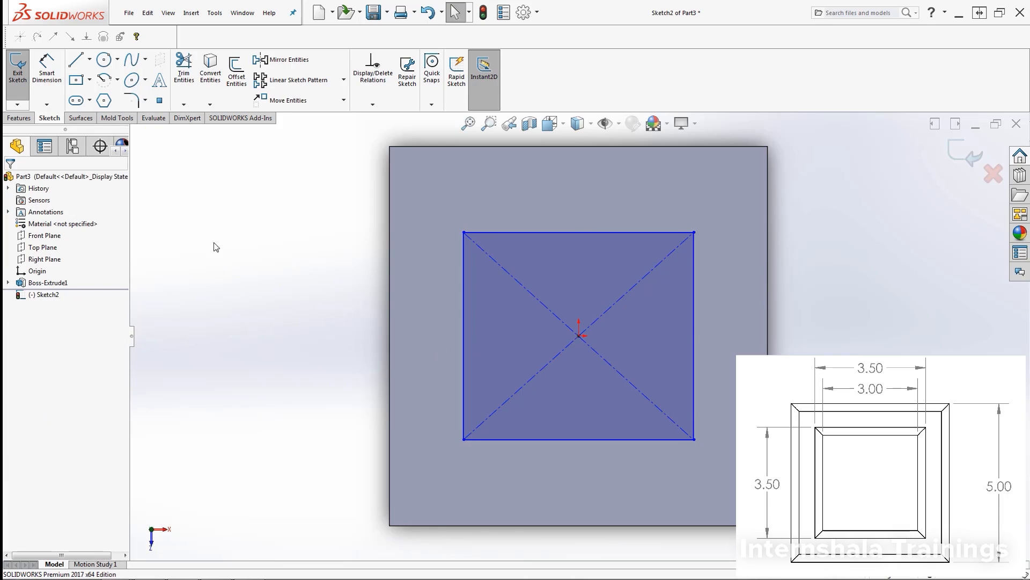
Step: Dimension the inner rectangle's lower edge and set its length to 3 in
left_click(50, 92)
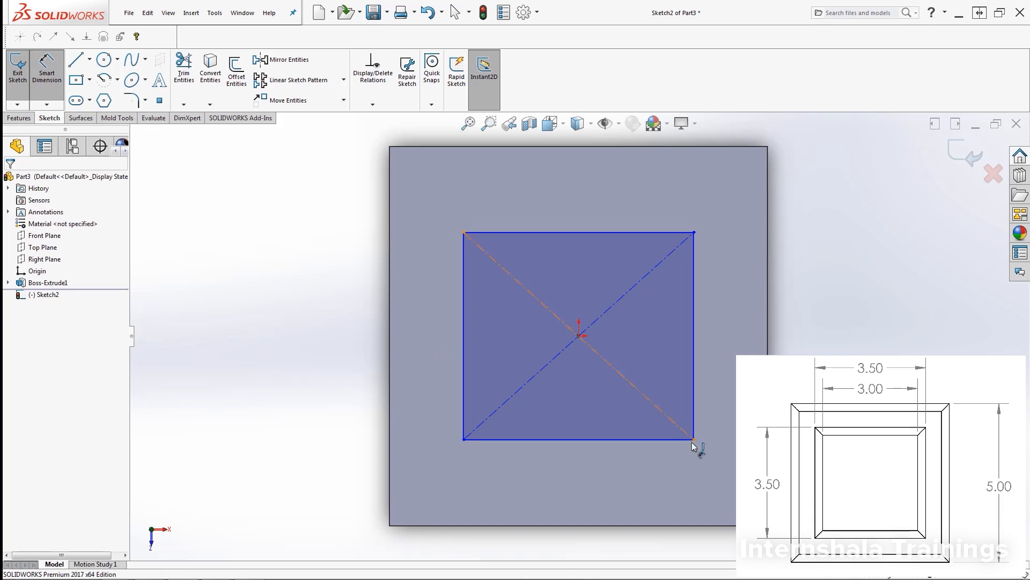
left_click(642, 447)
left_click(596, 499)
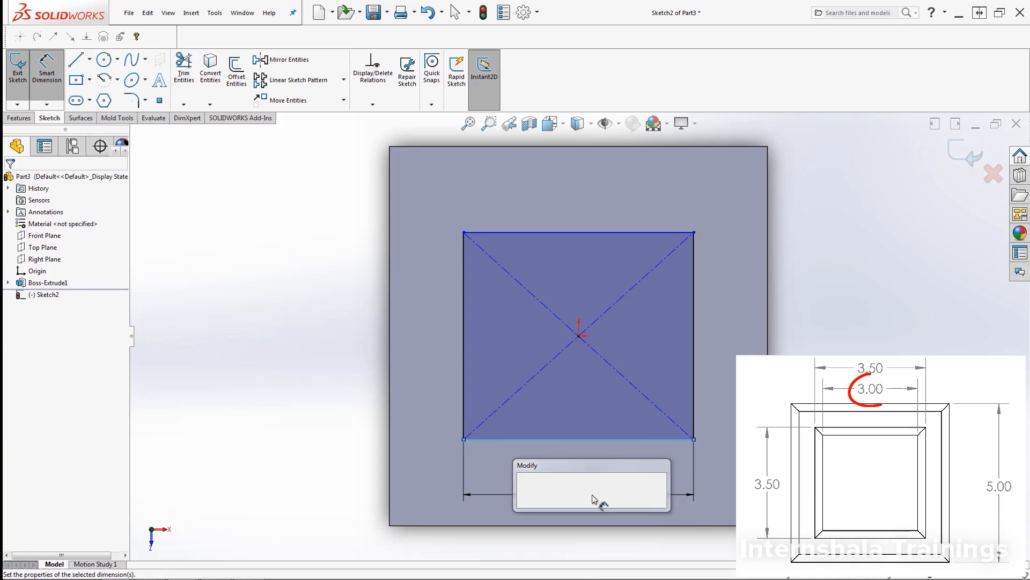
type("3")
key("Return")
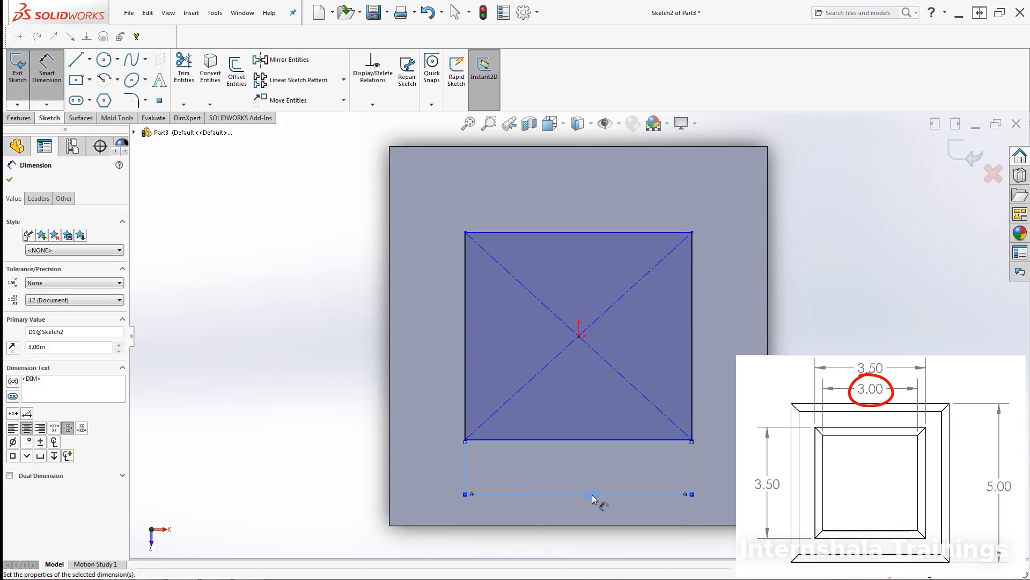
key("Escape")
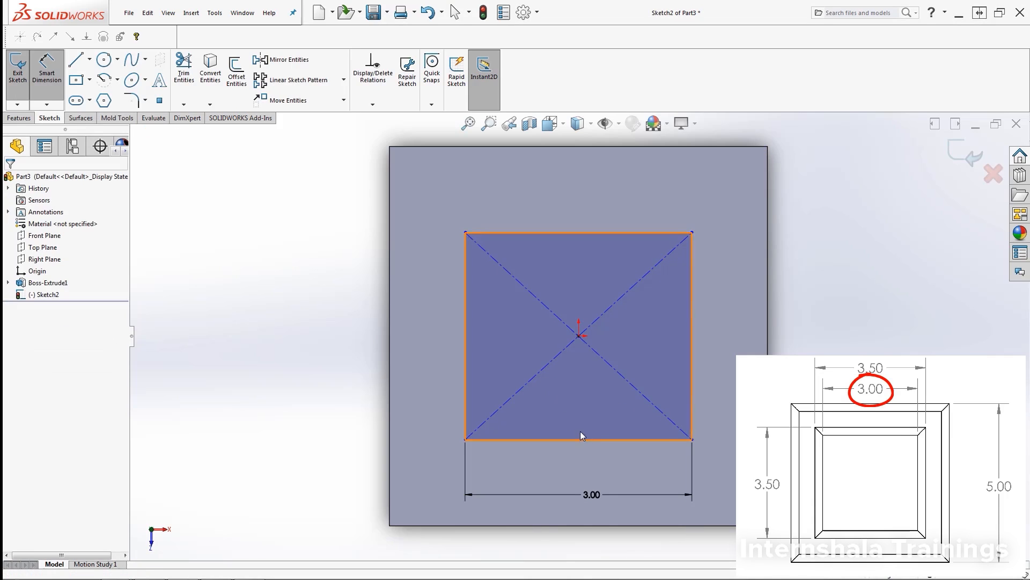
Step: Add an Equal relation between the inner rectangle's lower horizontal edge and its right vertical edge
left_click(591, 439)
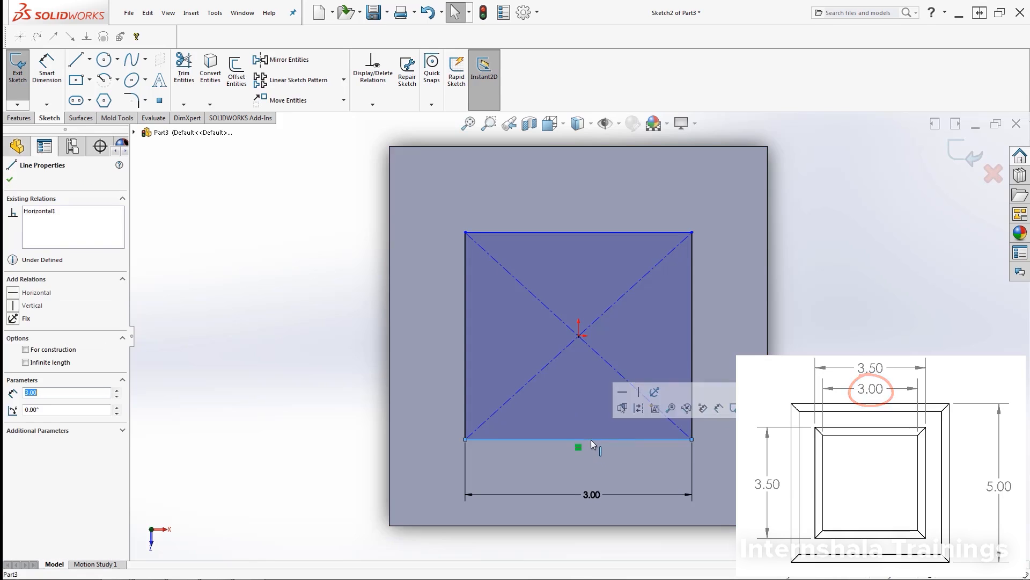
left_click(691, 365, "ctrl")
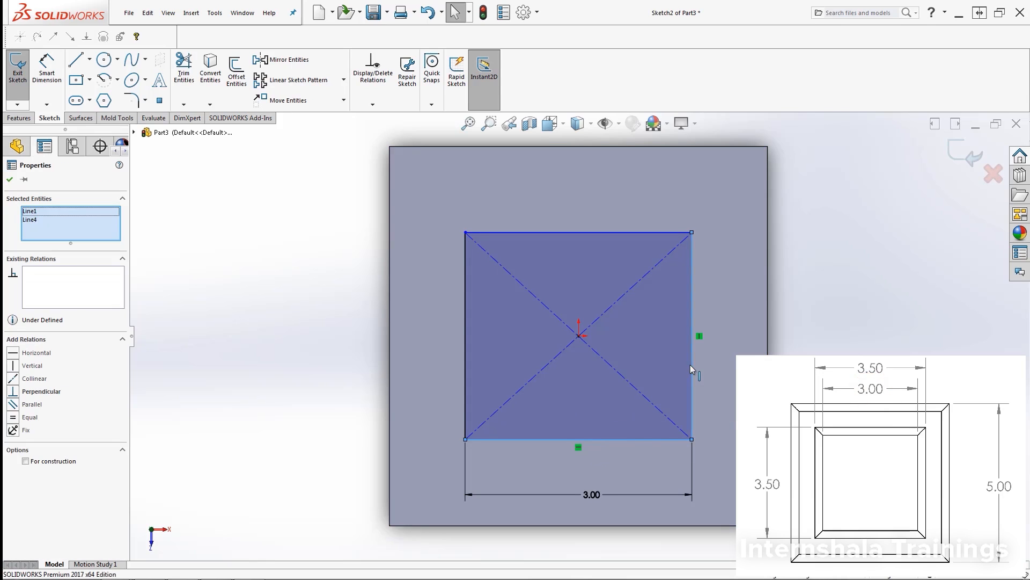
left_click(13, 418)
left_click(370, 417)
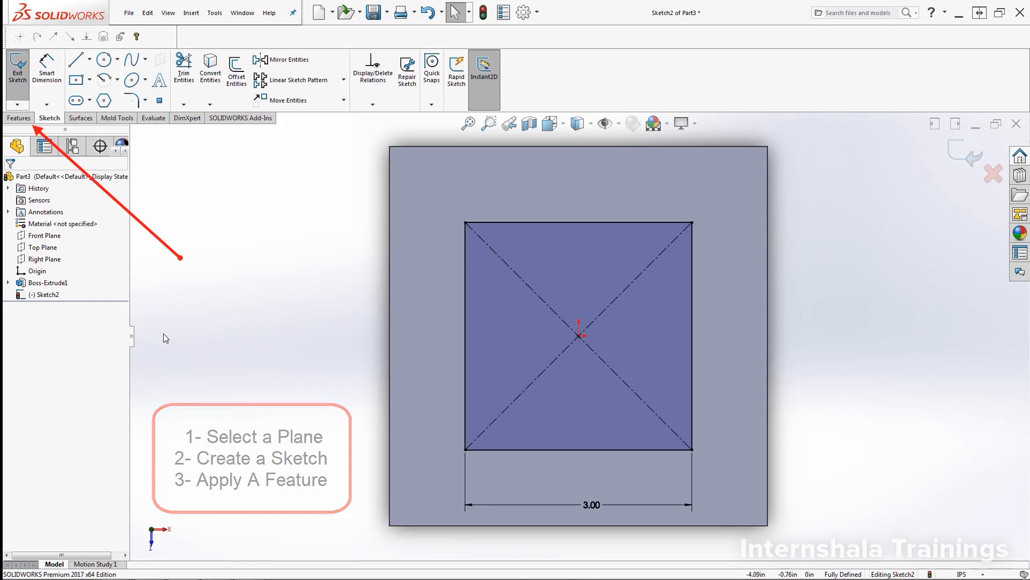
Step: Start an Extruded Cut from the 3 in square sketch on the cube's top face
left_click(23, 122)
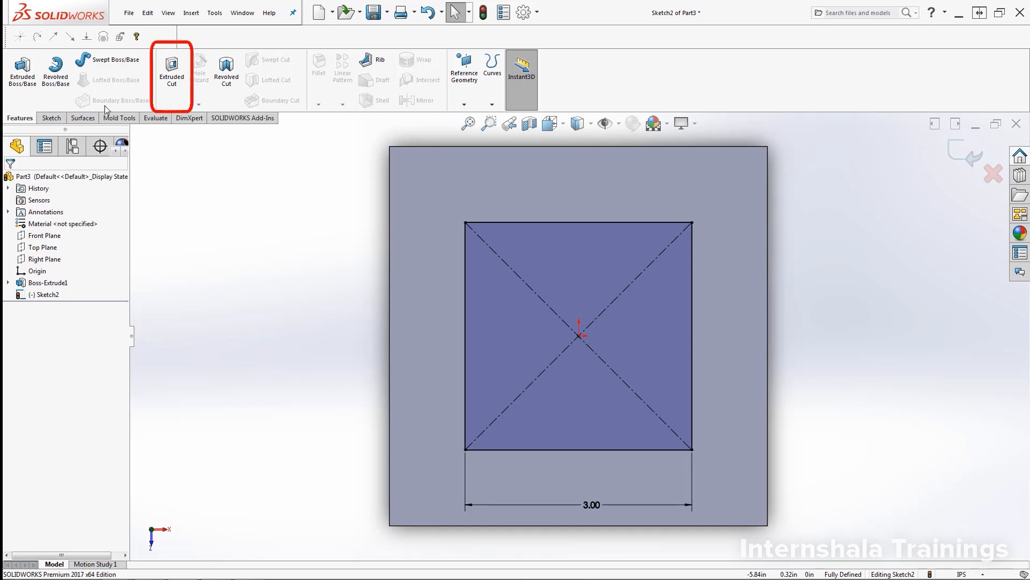
left_click(172, 86)
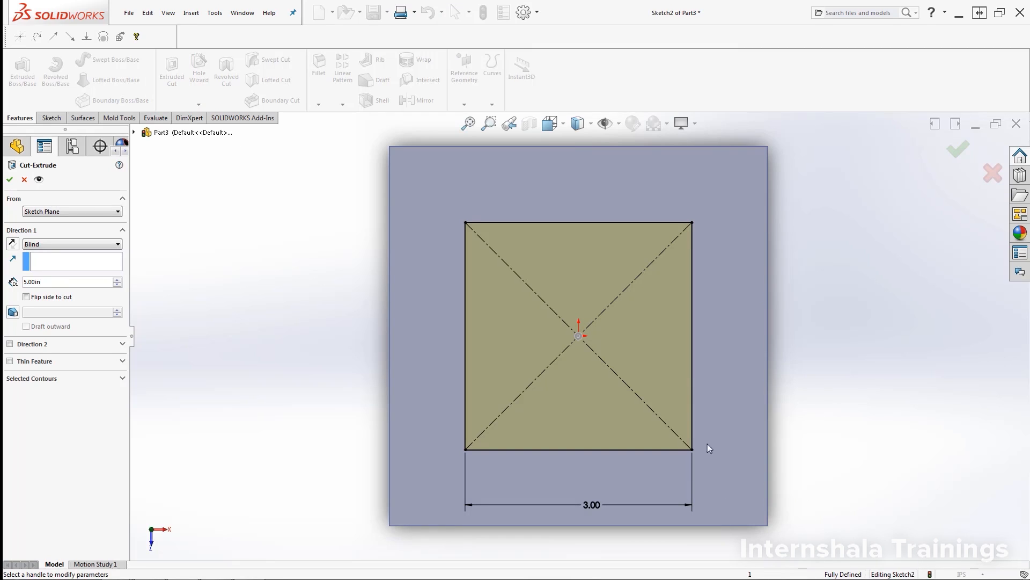
middle_click_drag(815, 424, 785, 289)
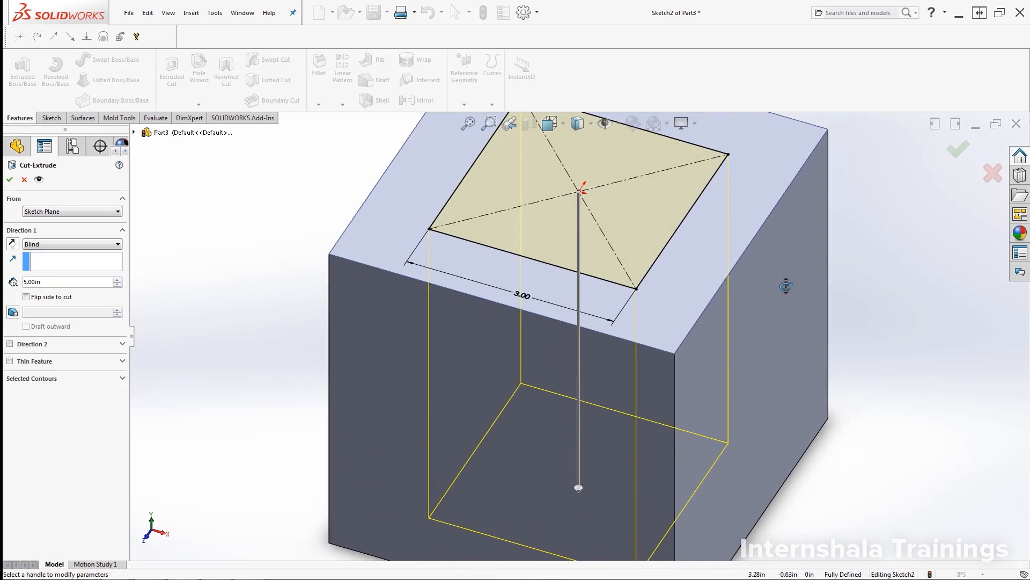
scroll(781, 342, "up", 3)
middle_click_drag(750, 495, 743, 455)
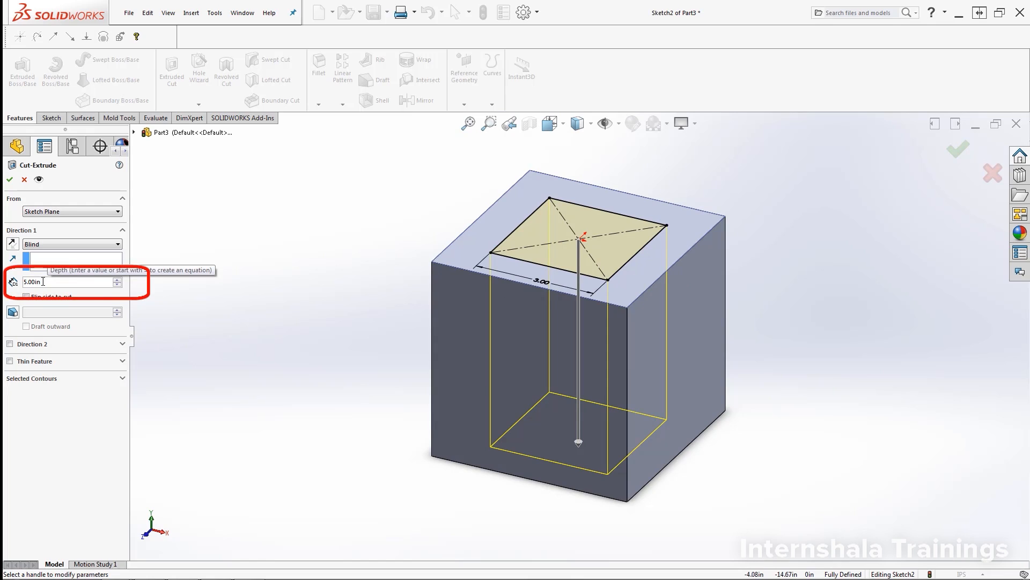
Step: Try blind depths of 2.1 in and 3 in for the square cut
left_click(117, 284)
left_click(117, 286)
left_click(118, 286)
left_click(117, 285)
left_click(117, 285)
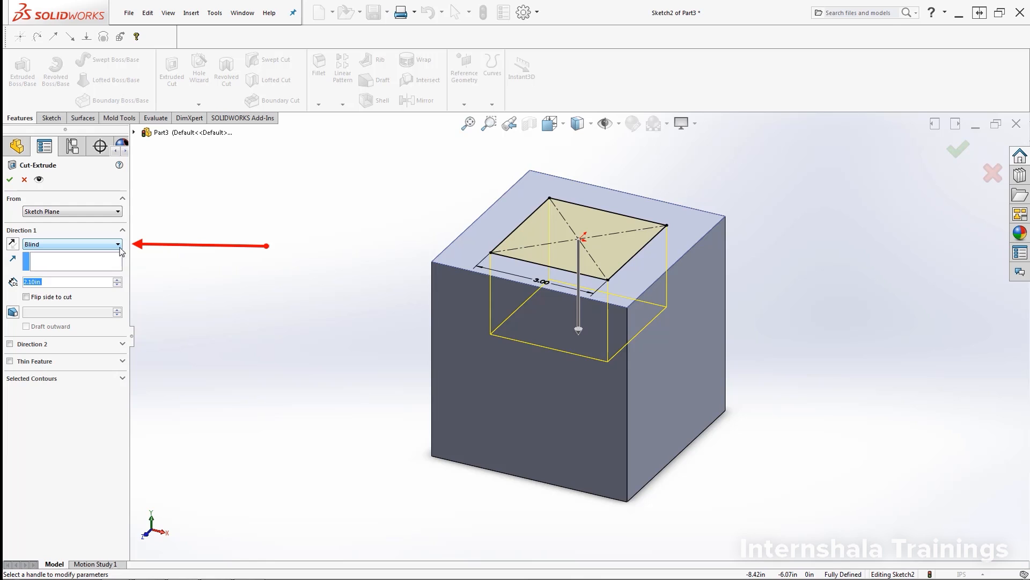
left_click(116, 279)
left_click(116, 279)
left_click(116, 279)
left_click(116, 279)
left_click(116, 279)
left_click(116, 279)
left_click(116, 279)
left_click(115, 279)
left_click(116, 279)
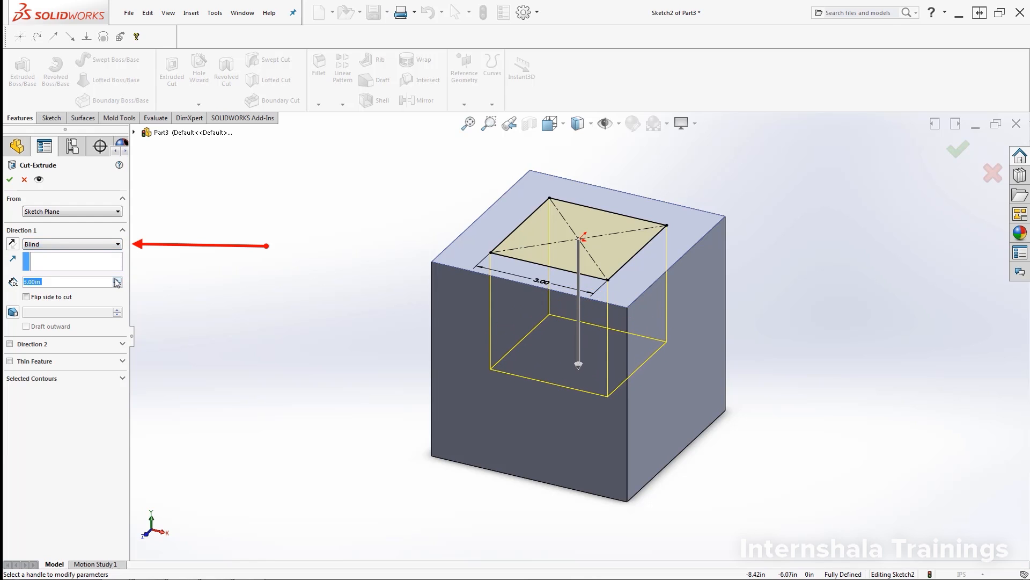
Step: Set the square cut's end condition to Through All and apply the cut
left_click(114, 248)
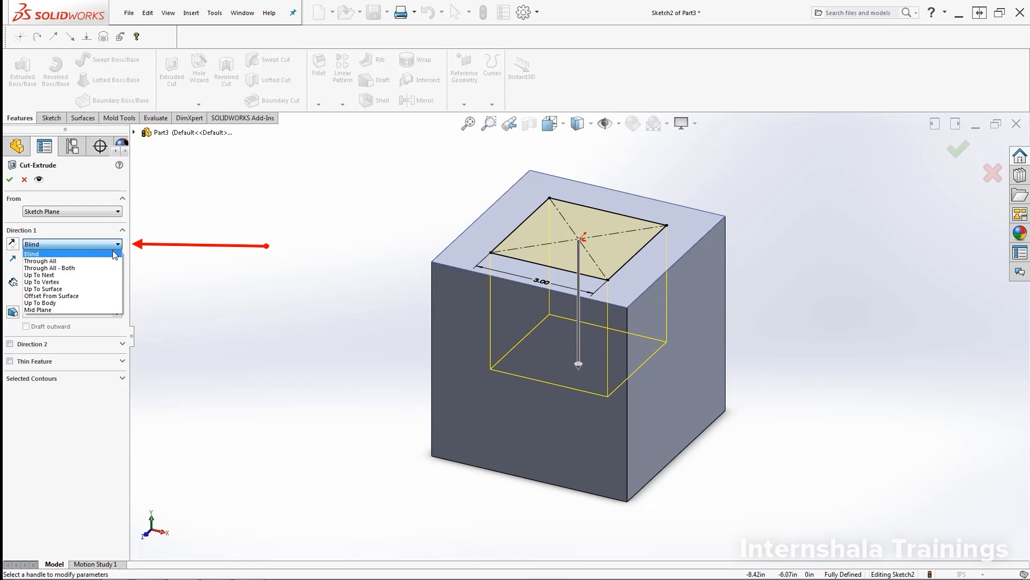
left_click(101, 261)
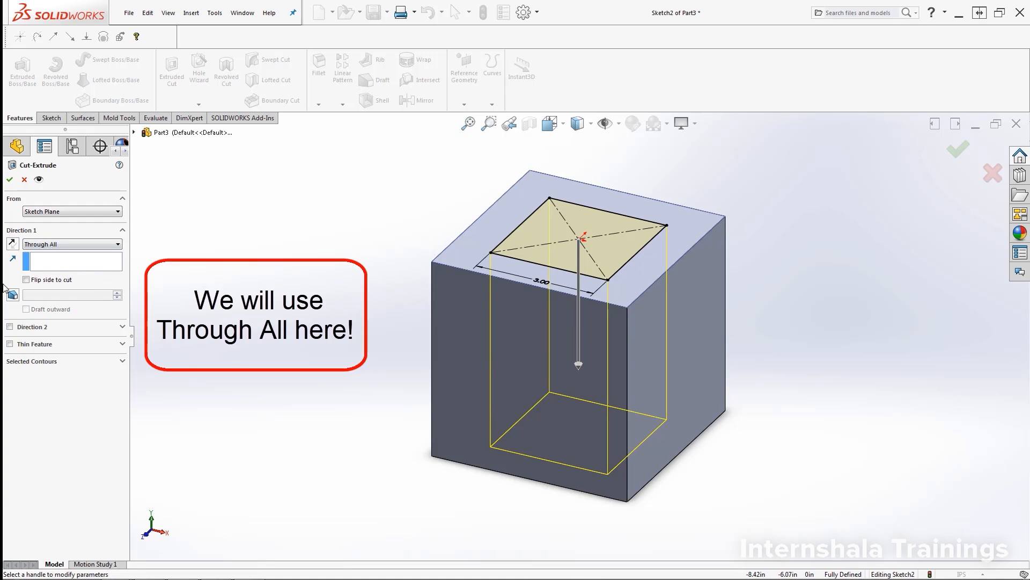
left_click(9, 180)
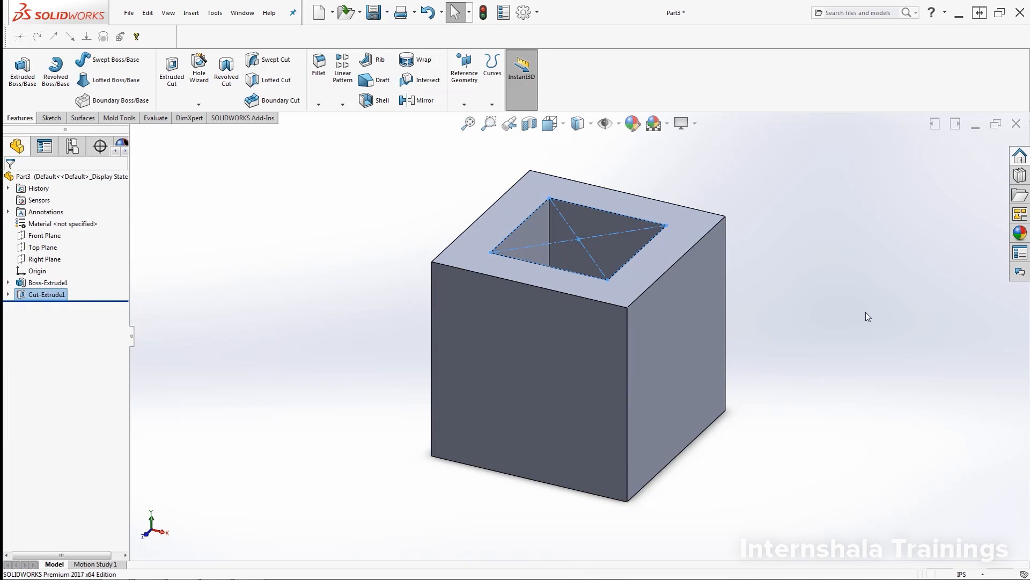
left_click(813, 258)
middle_click_drag(811, 256, 800, 287)
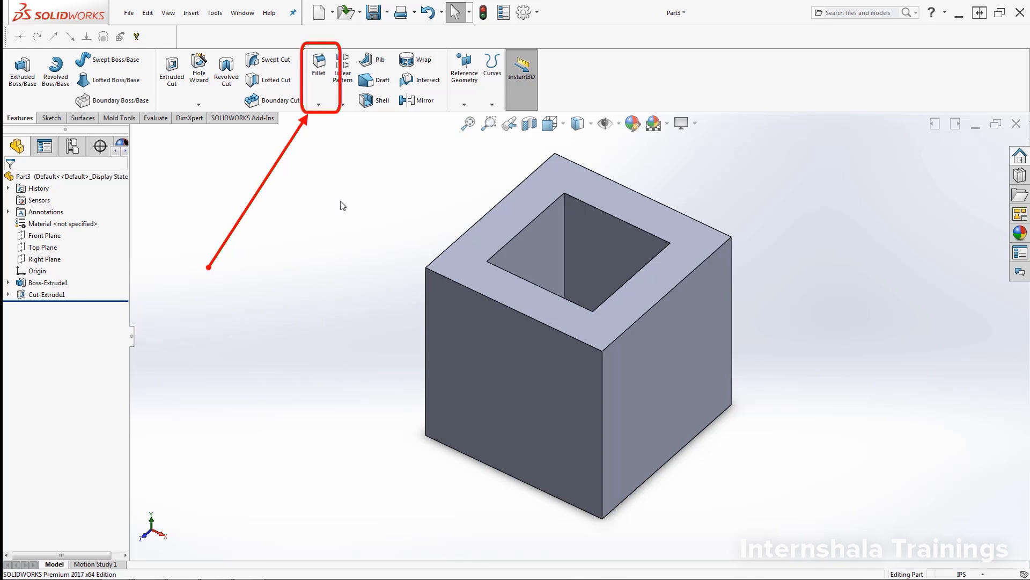
Step: Start a constant-size Fillet and select the four outer edges of the cube's top face
left_click(319, 67)
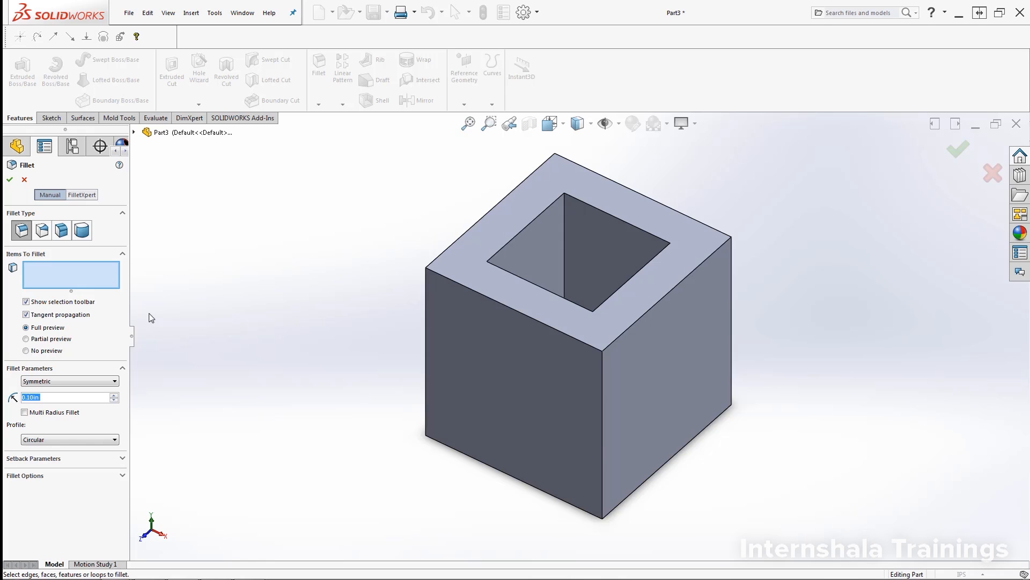
left_click(86, 283)
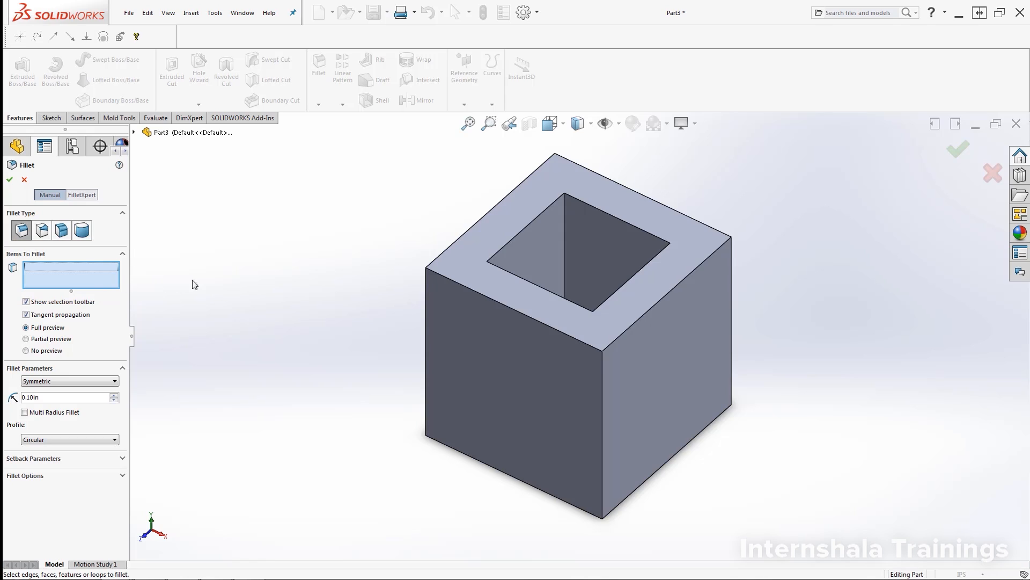
left_click(660, 306)
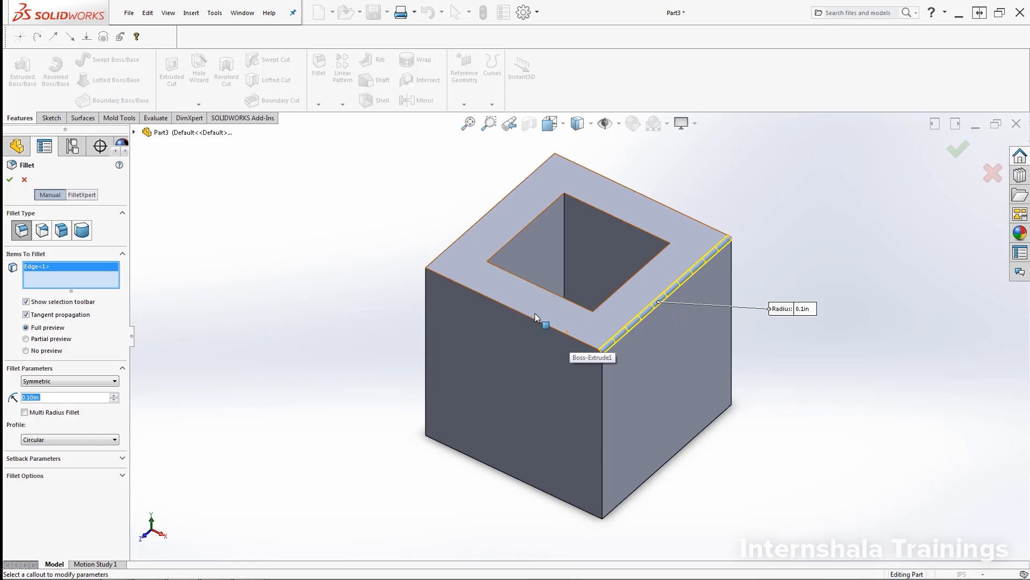
left_click(513, 309)
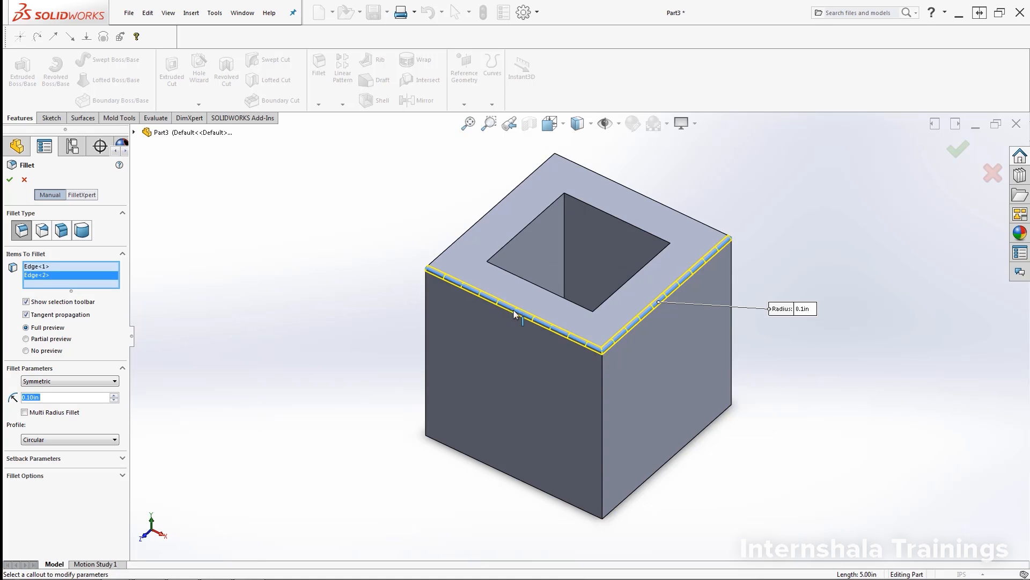
left_click(458, 243)
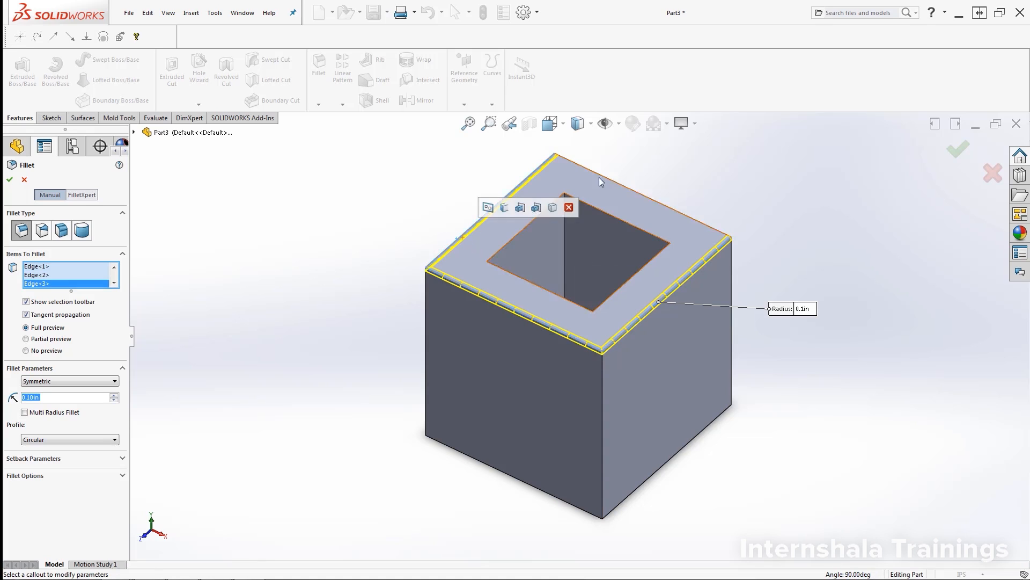
left_click(634, 191)
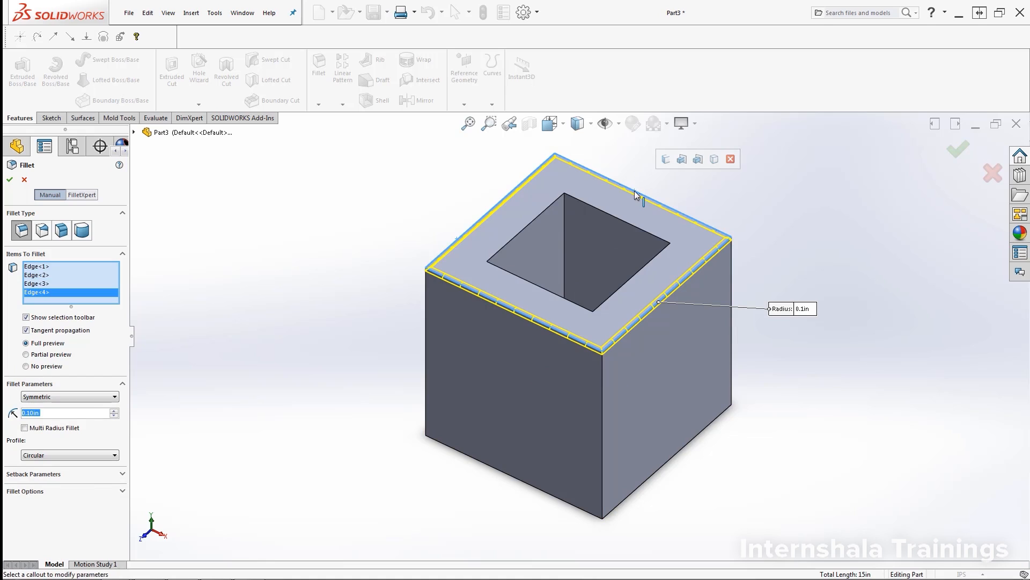
Step: Add the four top edges of the square opening and the cube's bottom face to the fillet selection
left_click(616, 217)
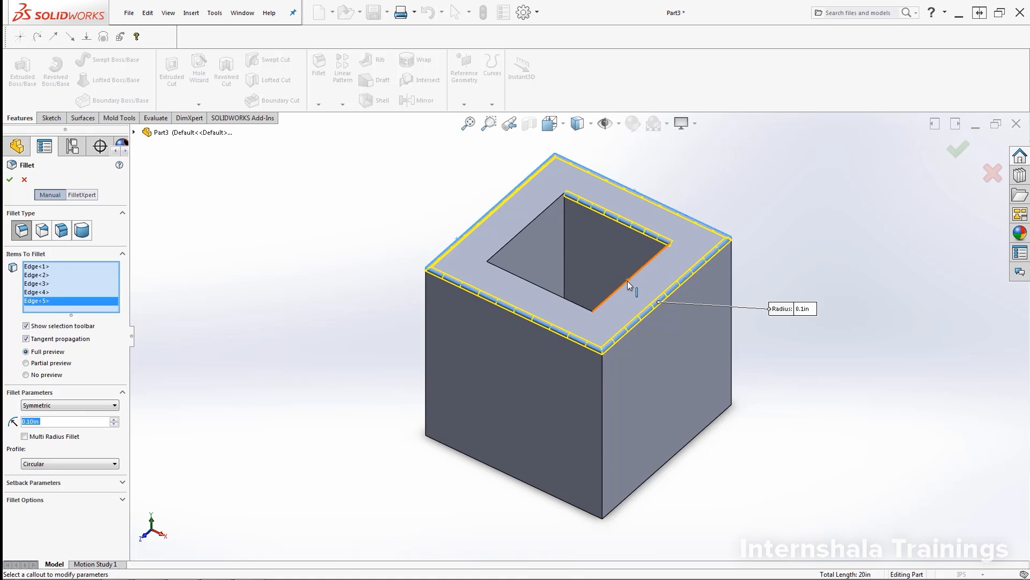
left_click(614, 288)
left_click(561, 298)
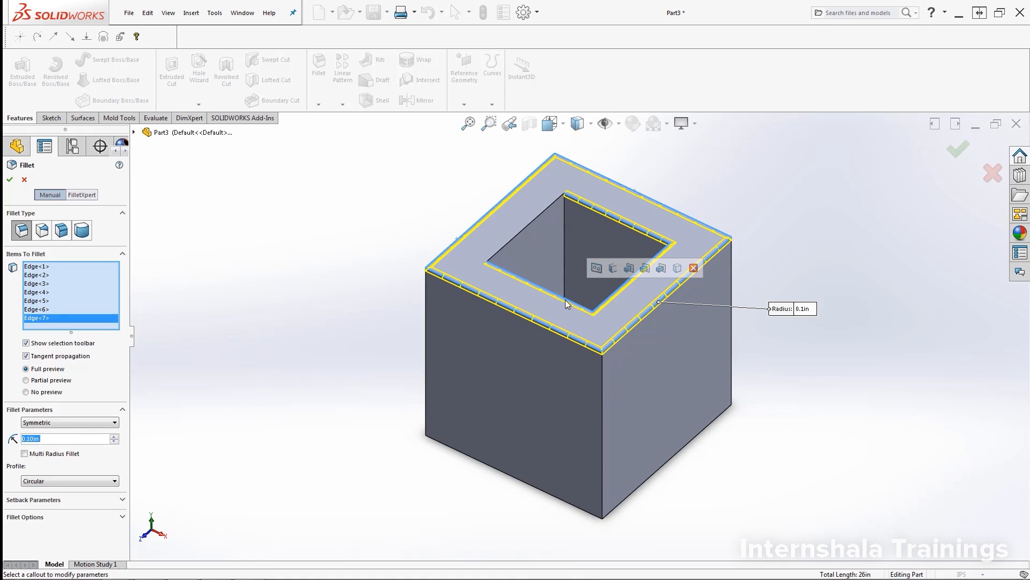
left_click(523, 231)
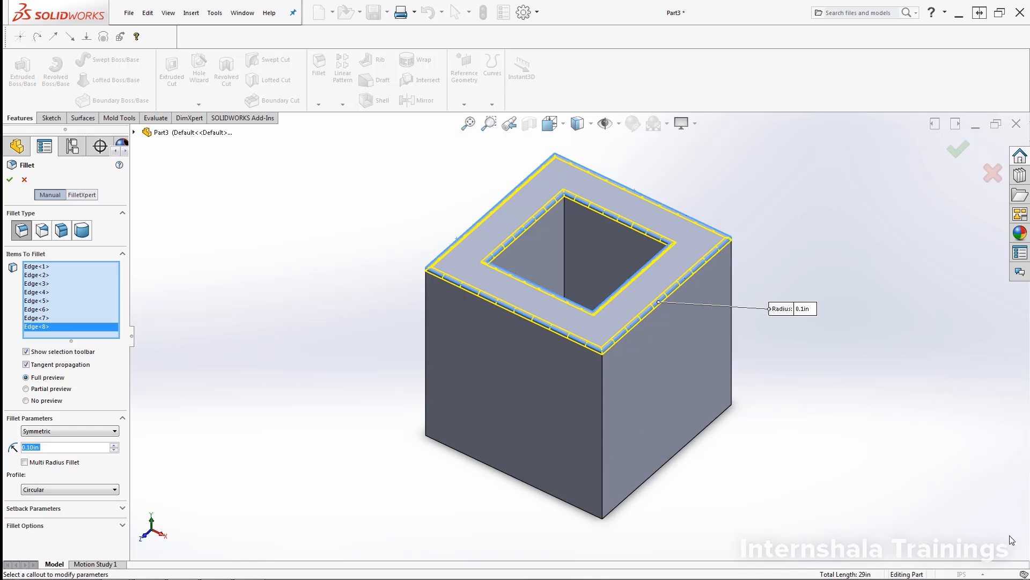
middle_click_drag(770, 498, 783, 298)
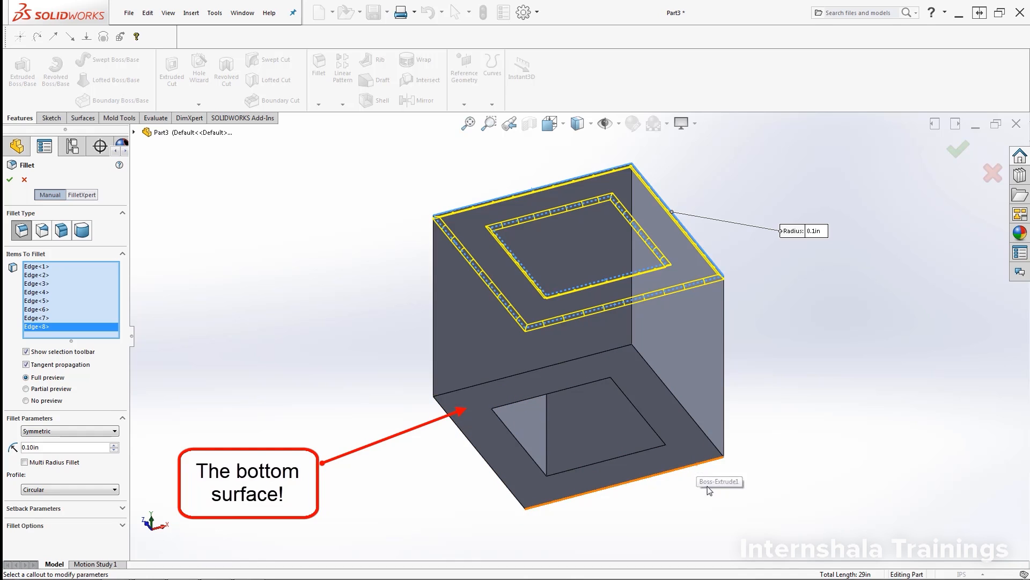
left_click(656, 466)
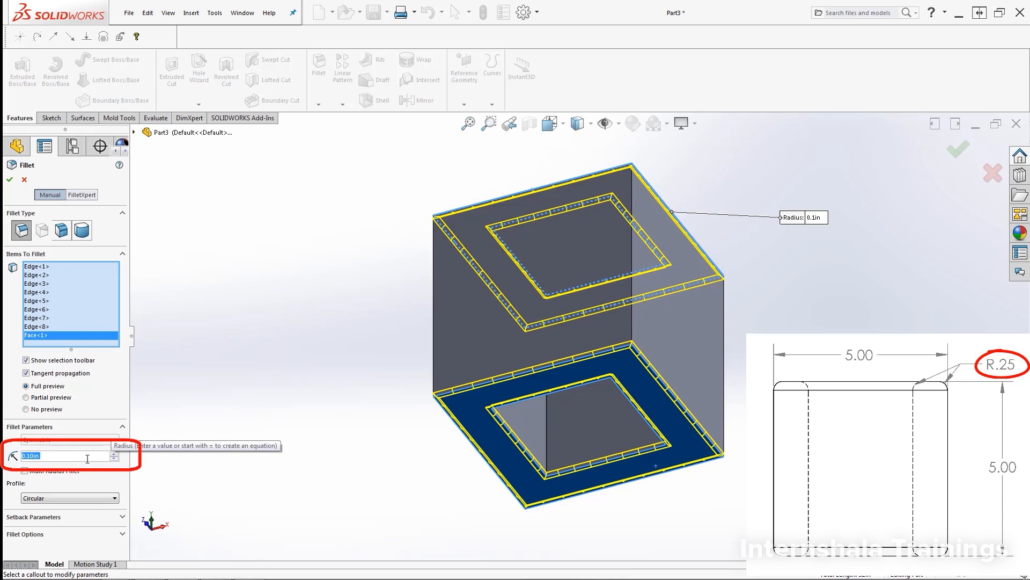
Step: Try fillet radii of 0.4 in and 0.2 in on the selected edges and face
left_click(115, 454)
left_click(114, 453)
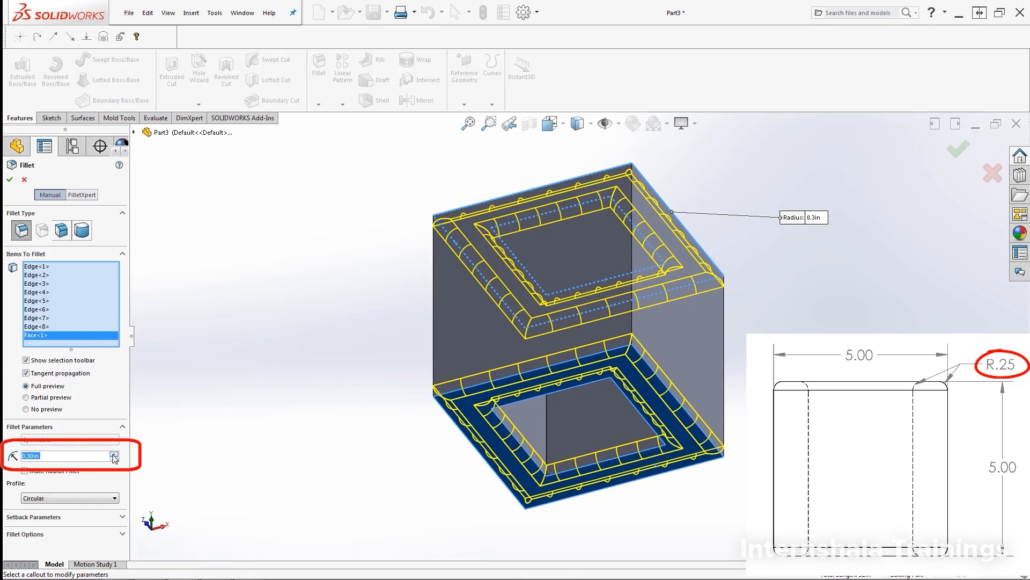
left_click(114, 454)
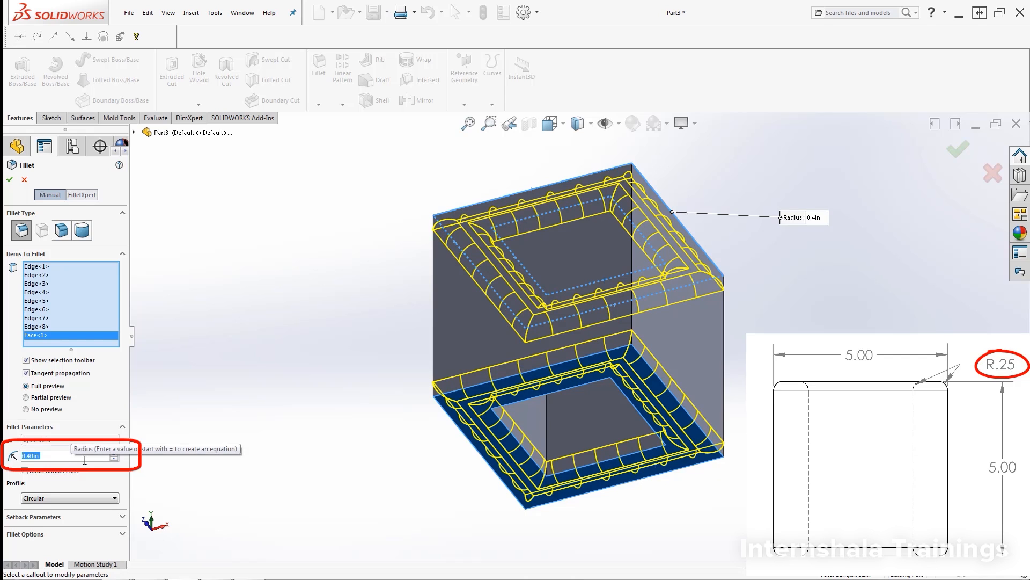
left_click(115, 458)
left_click(114, 458)
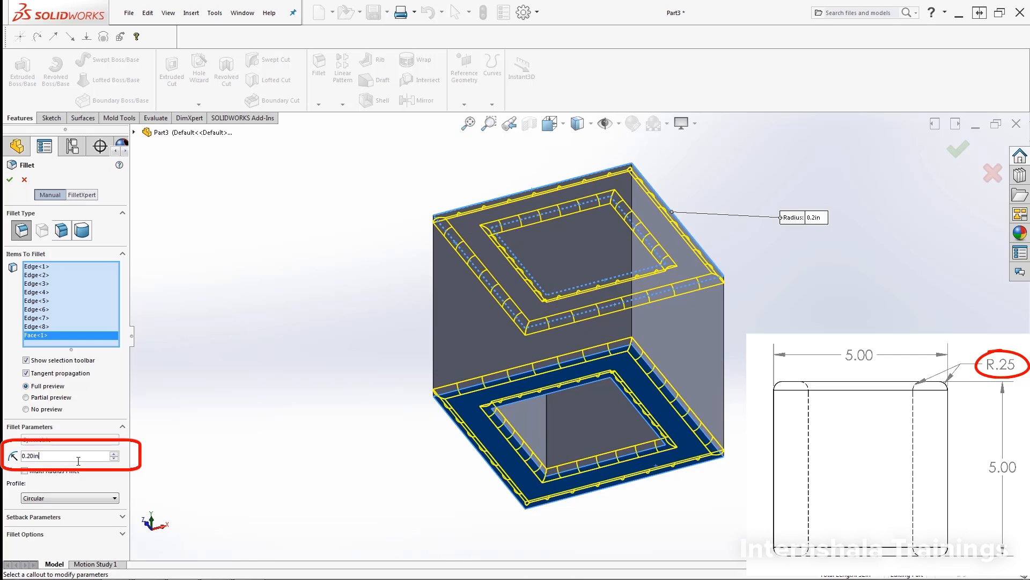
Step: Set the fillet radius to 0.25 in and apply the fillet to the selected edges and bottom face
type(".25")
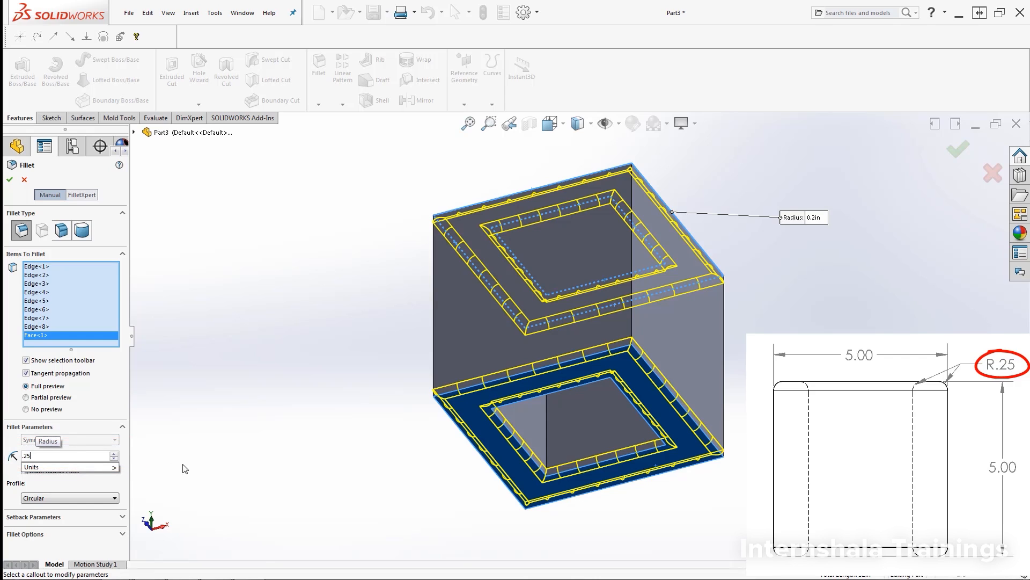
mouse_move(54, 467)
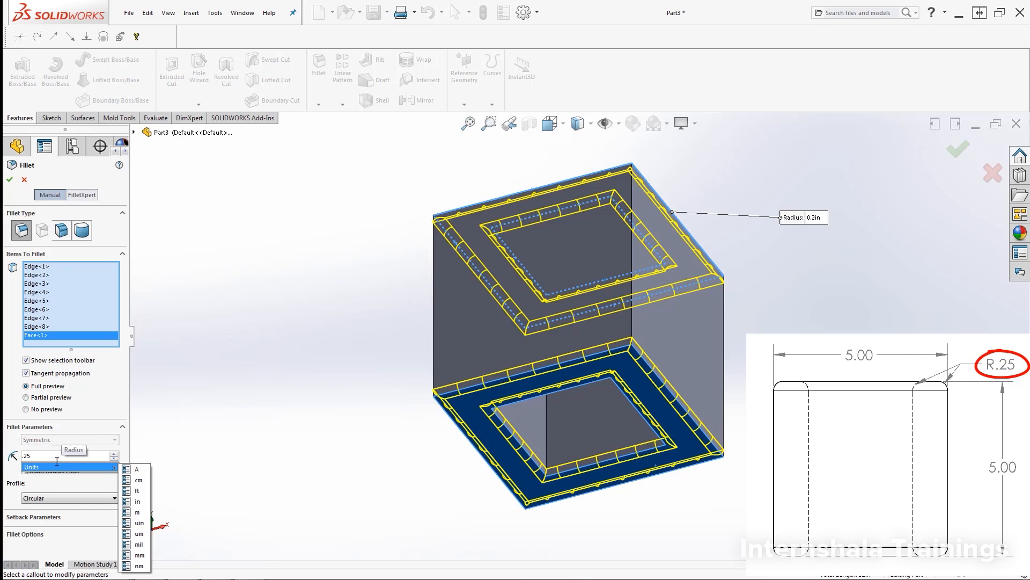
key("Return")
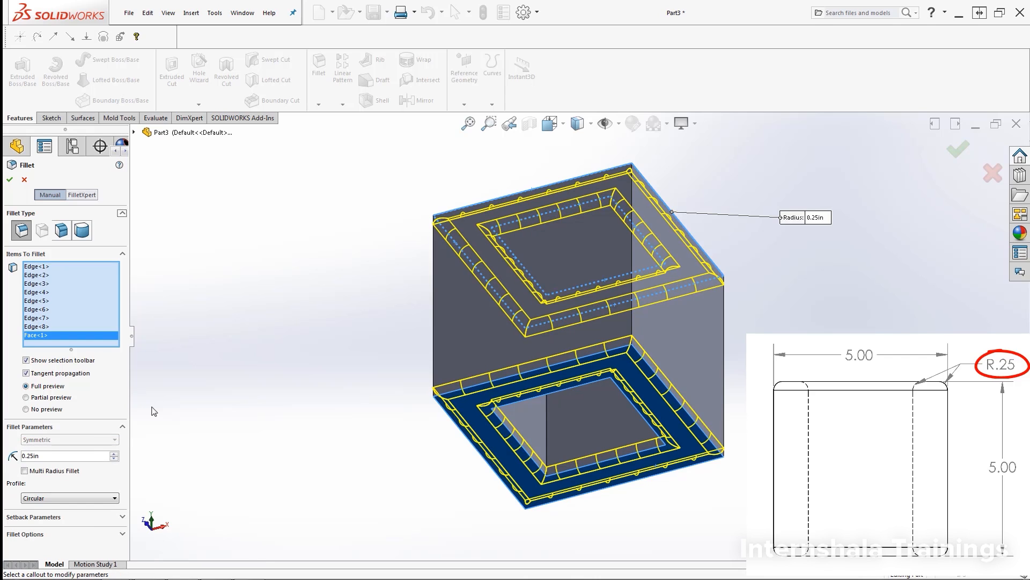
left_click(9, 180)
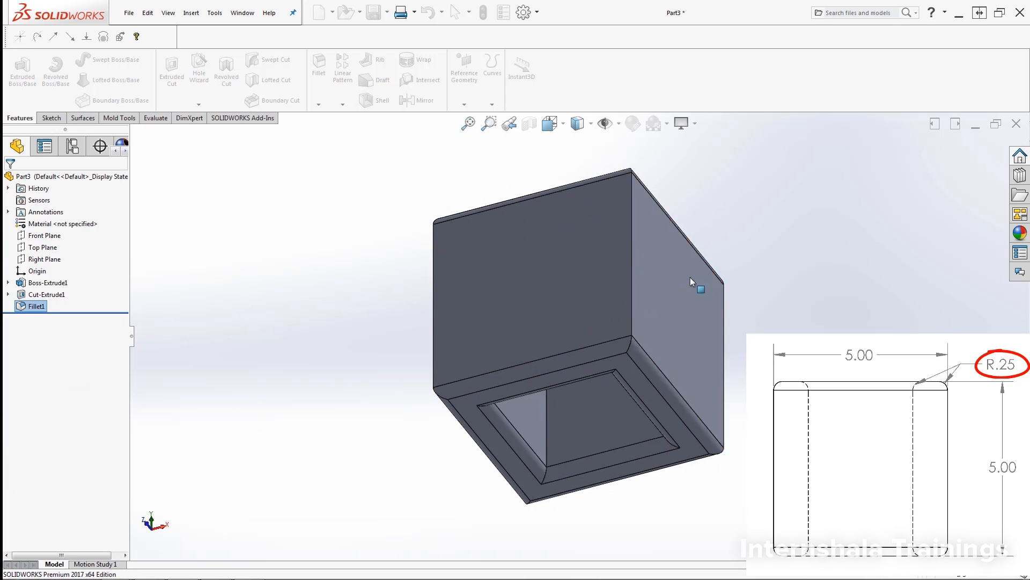
left_click(819, 290)
middle_click_drag(778, 285, 790, 446)
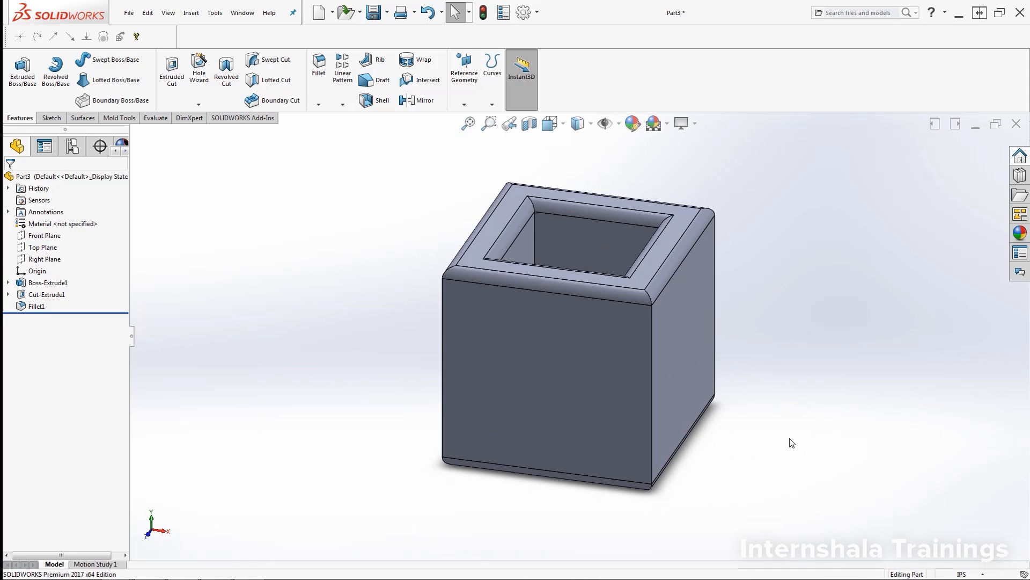